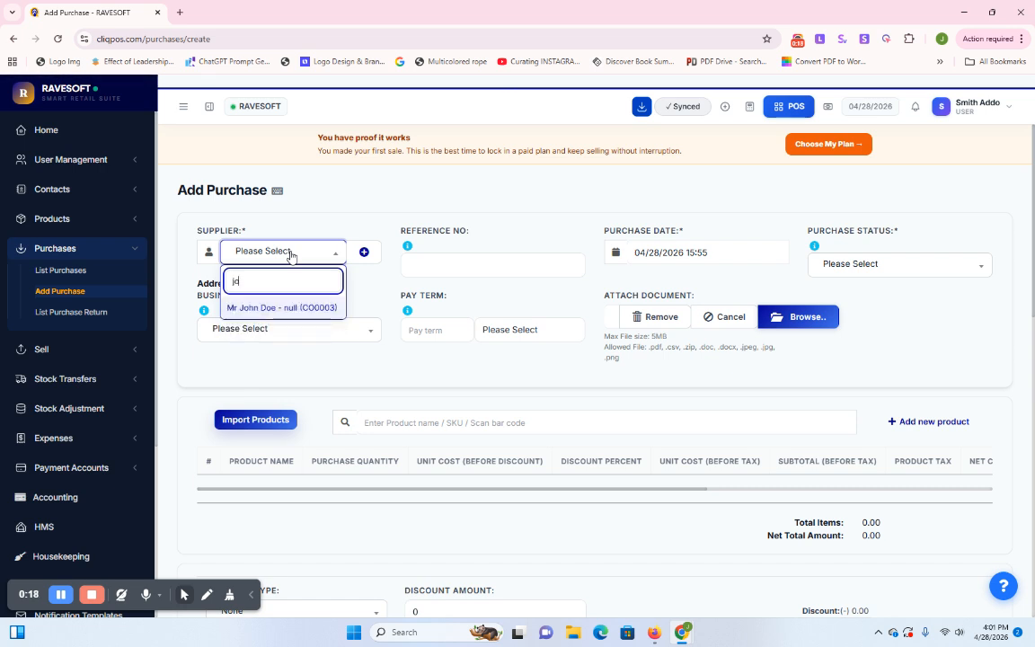
Select the existing supplier contact for the purchase and leave the reference number blank
click(249, 308)
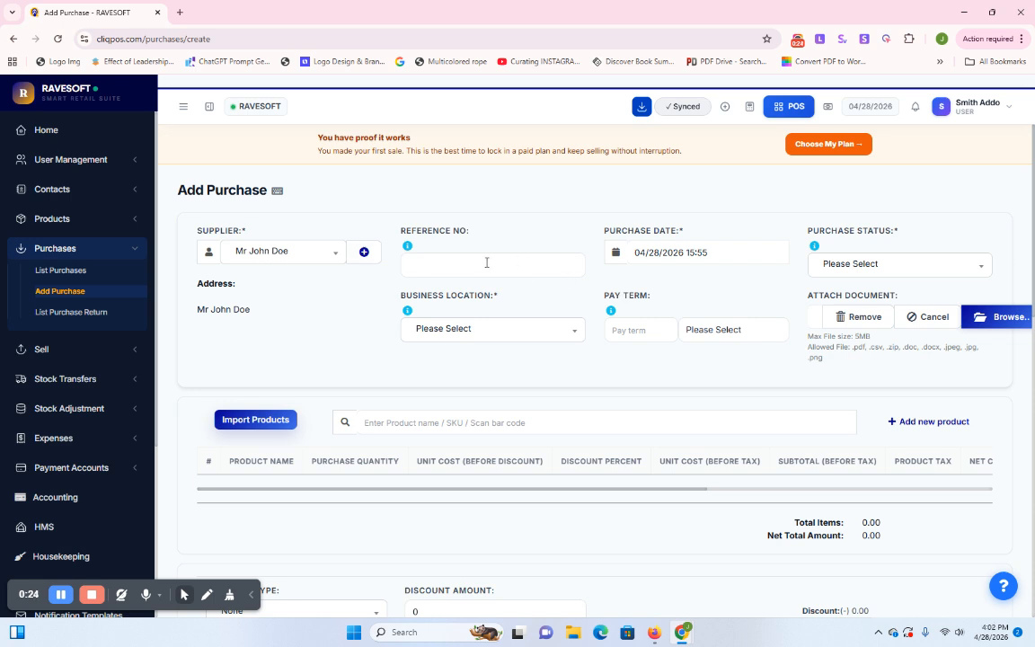
click(426, 264)
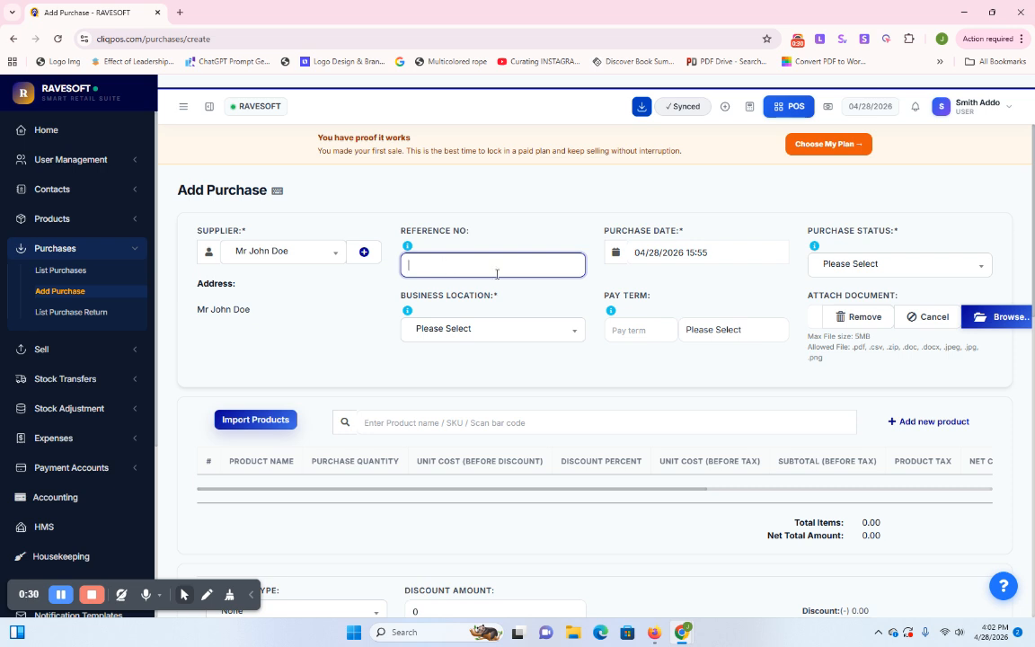
click(696, 286)
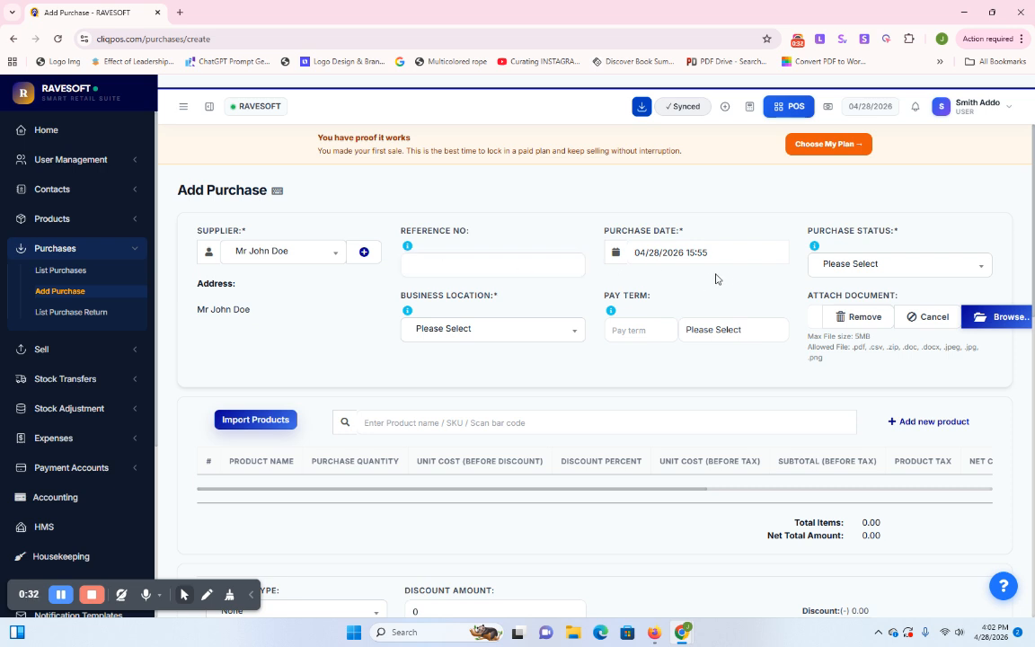
Set the purchase status to Received
click(844, 270)
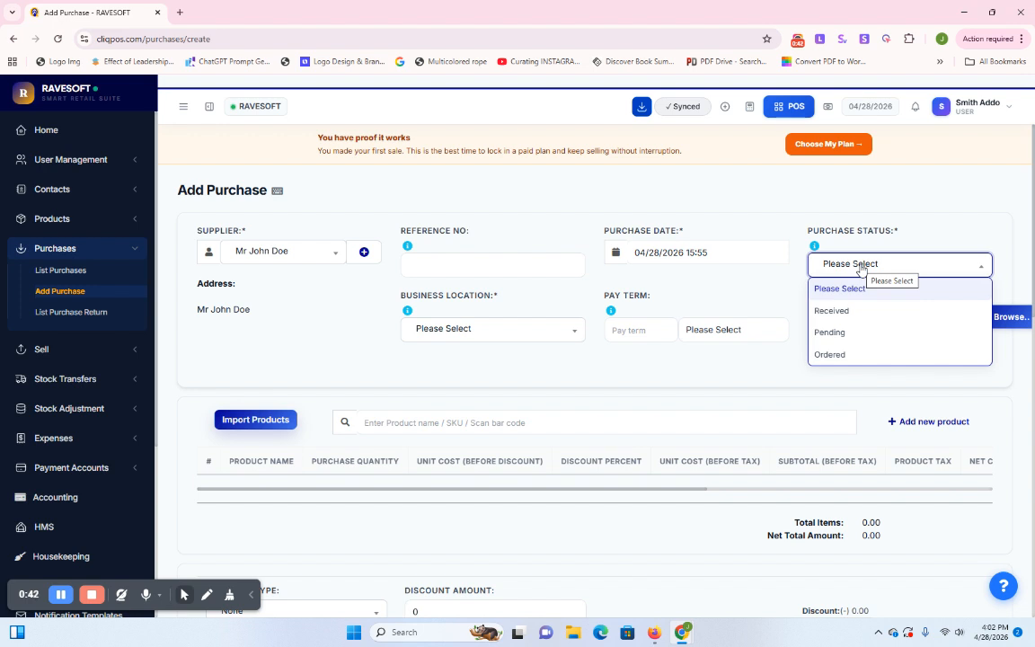
click(829, 311)
click(825, 264)
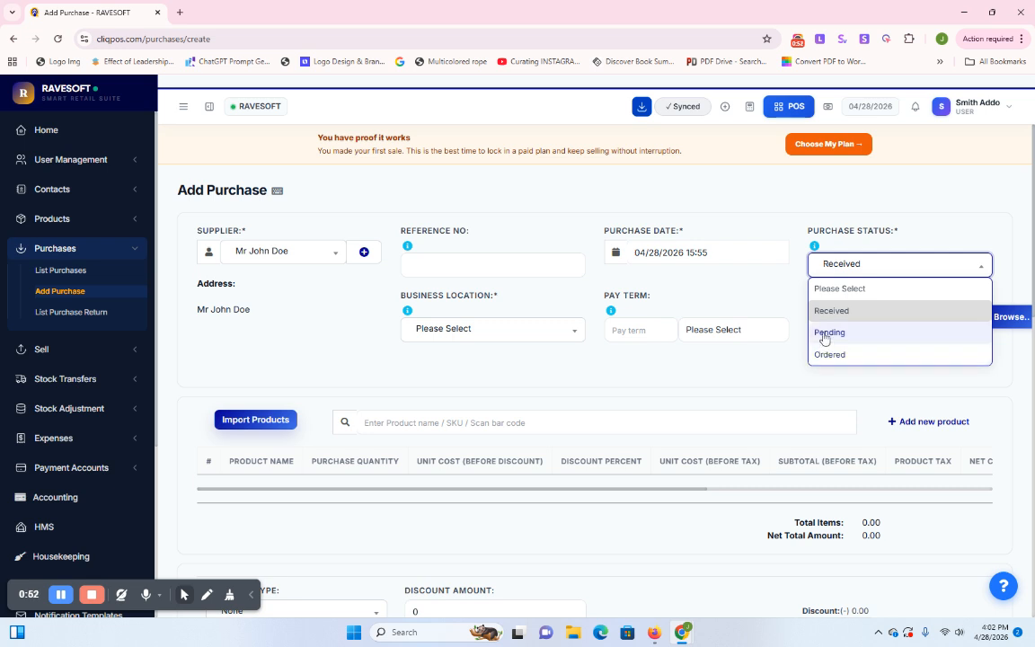
click(752, 296)
click(845, 269)
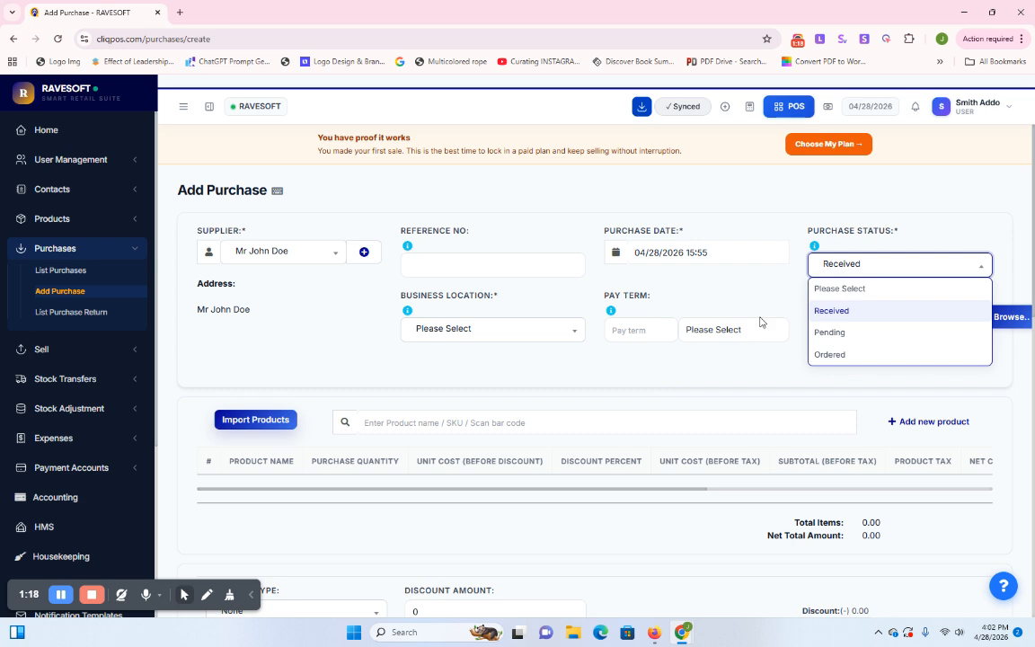
click(836, 315)
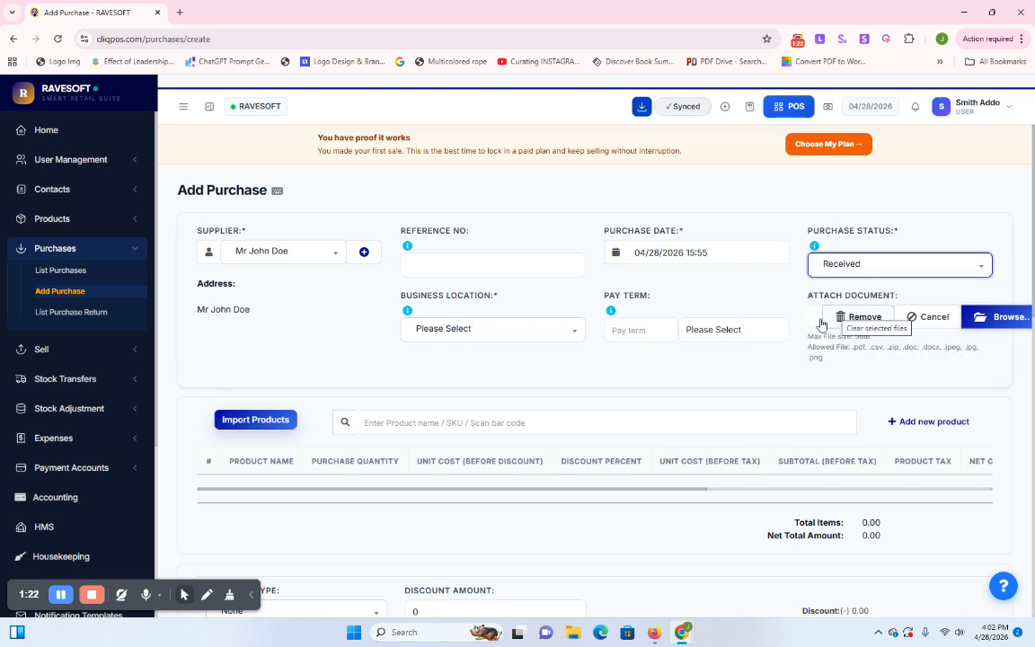
Assign the purchase to the RAVESOFT (BL0001) business location
click(492, 330)
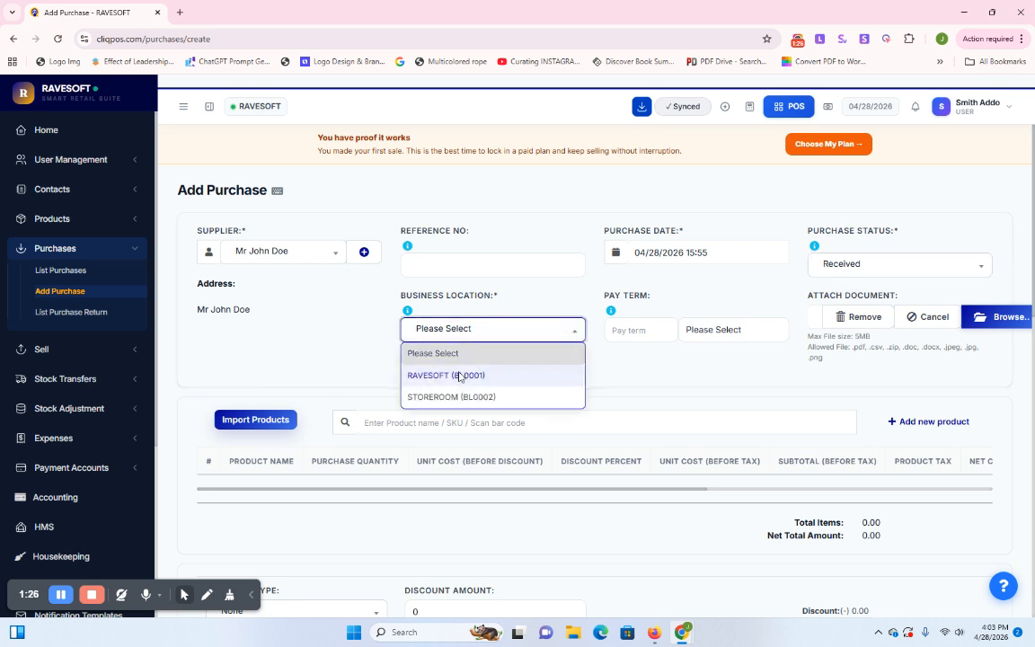
click(459, 377)
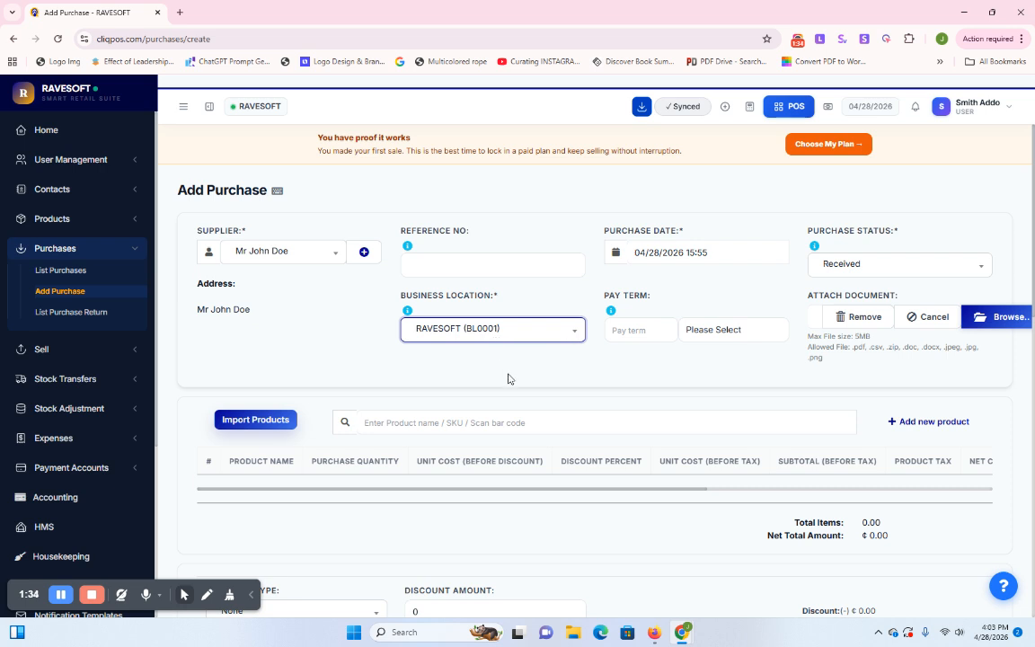
scroll(510, 376, down, 2)
scroll(510, 375, up, 1)
Add New Product (30471) at 20 boxes, for a net total of ₵2,438.00
click(477, 296)
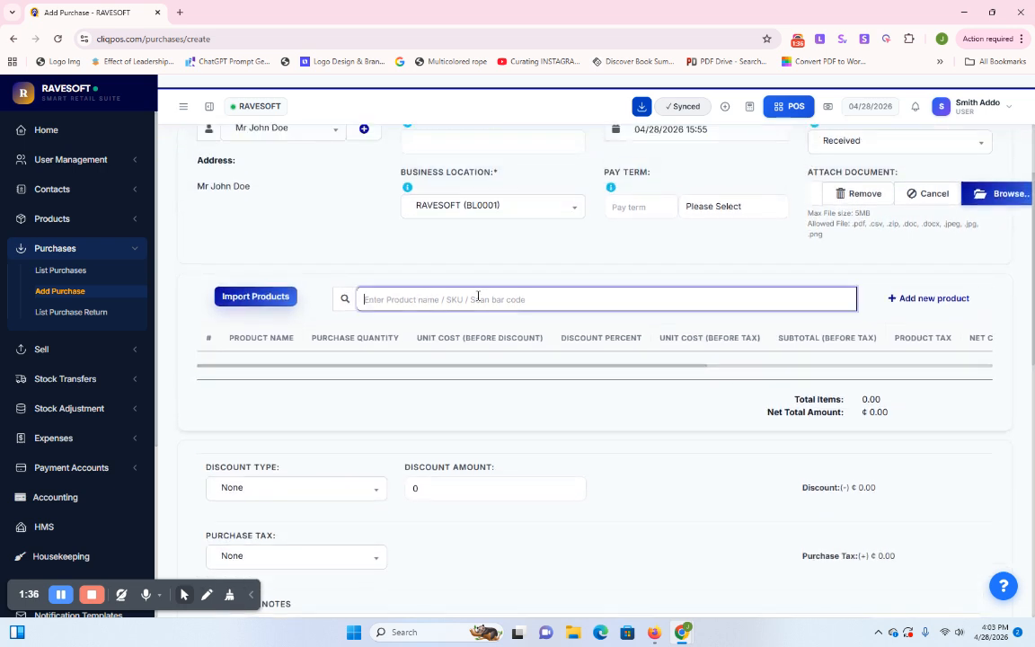
text(new)
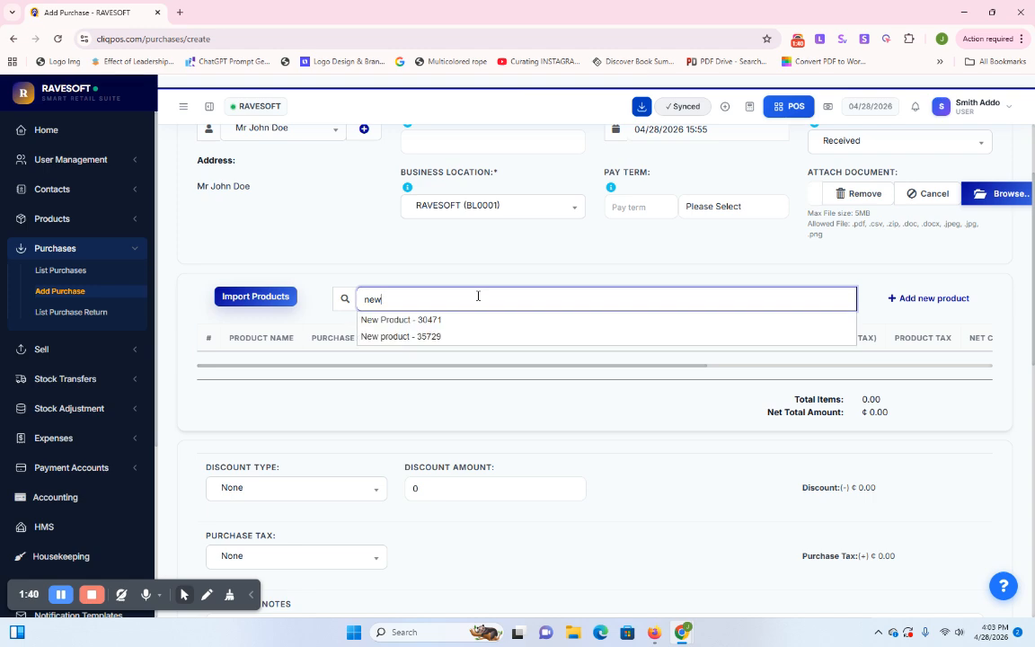
click(418, 320)
scroll(372, 331, down, 2)
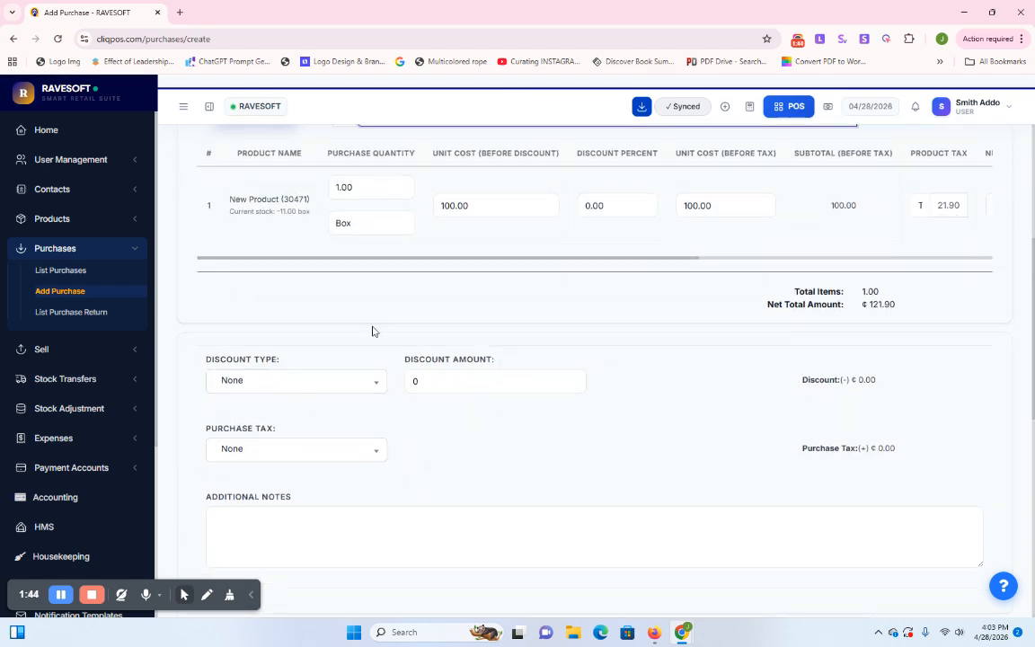
scroll(333, 301, up, 3)
double_click(343, 435)
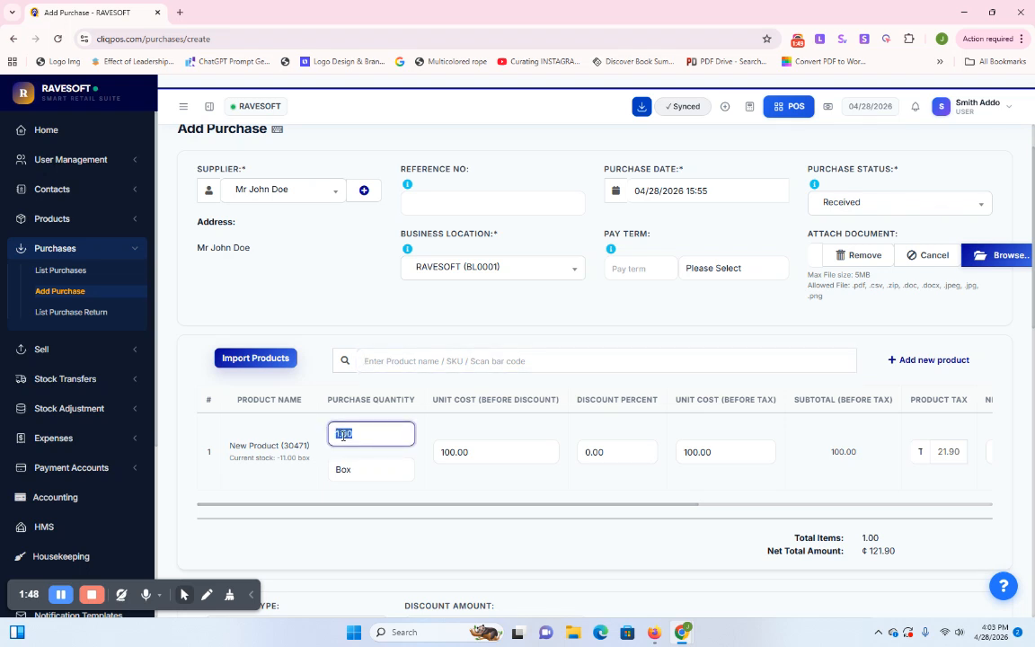
text(20)
click(458, 485)
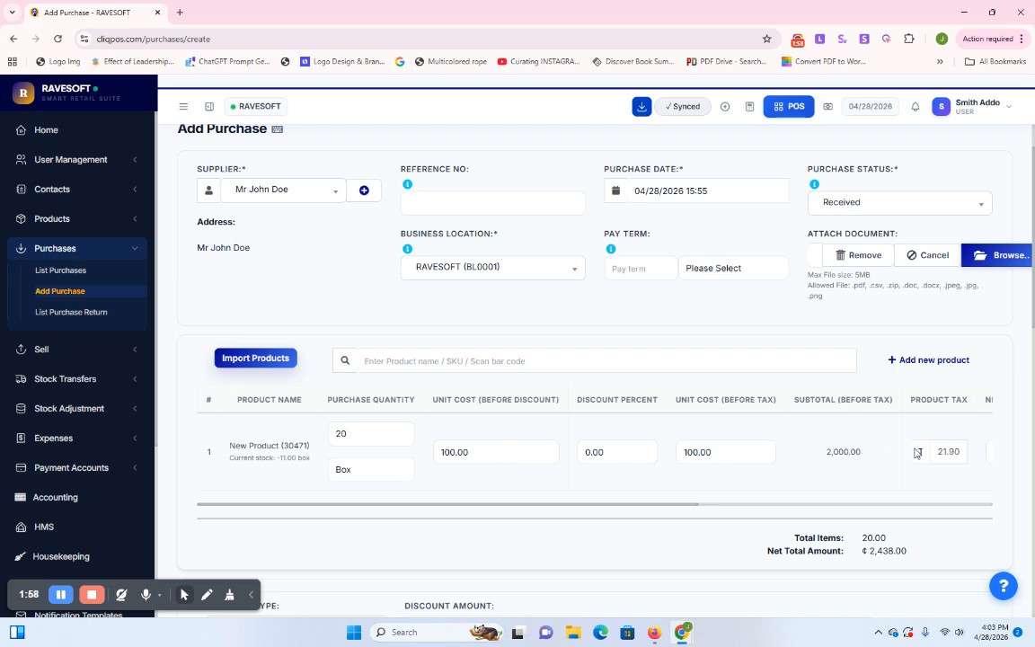
scroll(772, 494, down, 5)
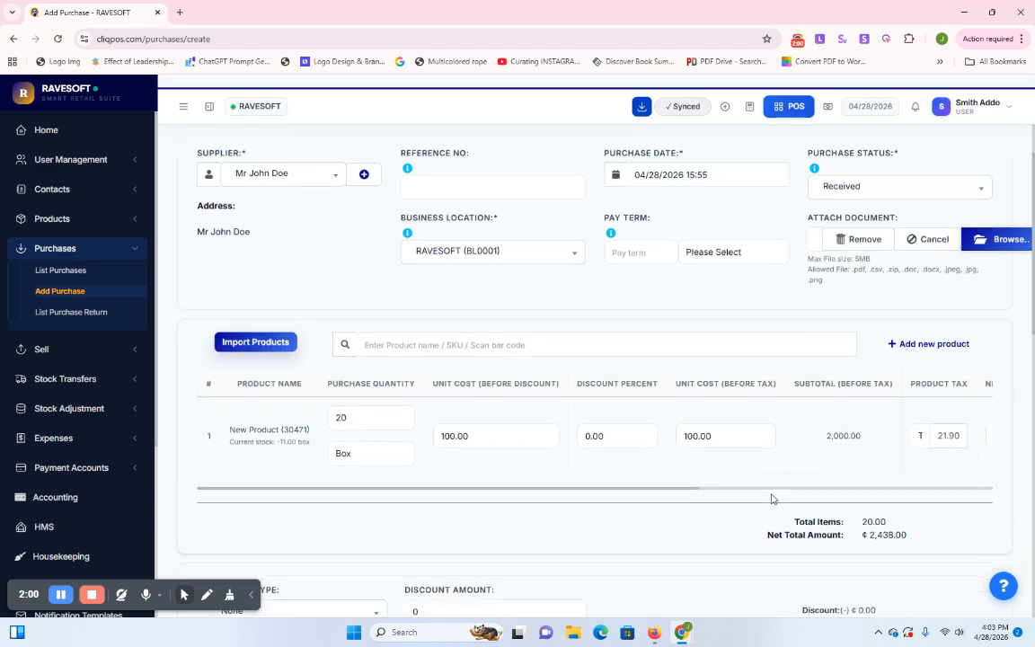
Enter a Cash payment of 2438, leaving ₵0.00 due
scroll(527, 298, down, 4)
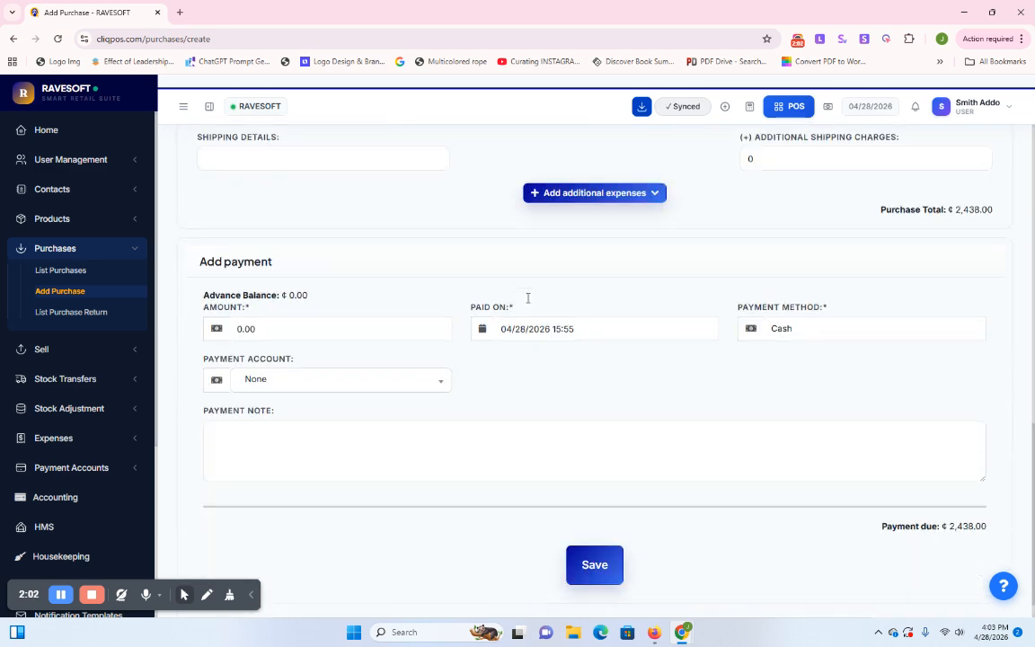
scroll(528, 302, up, 5)
scroll(530, 311, up, 1)
scroll(528, 312, down, 5)
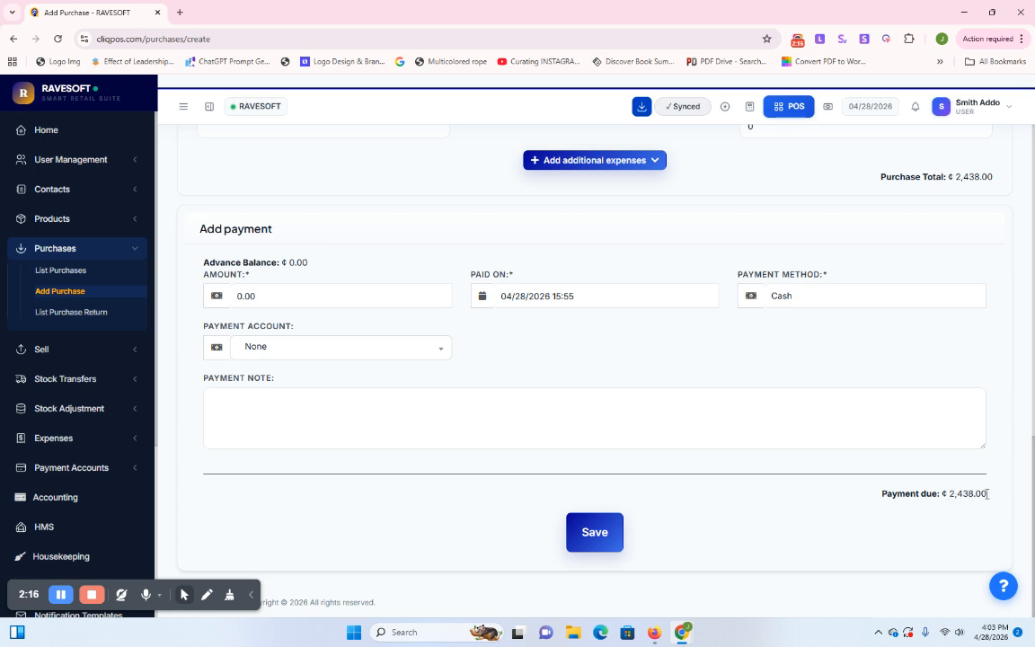
click(246, 296)
text(2)
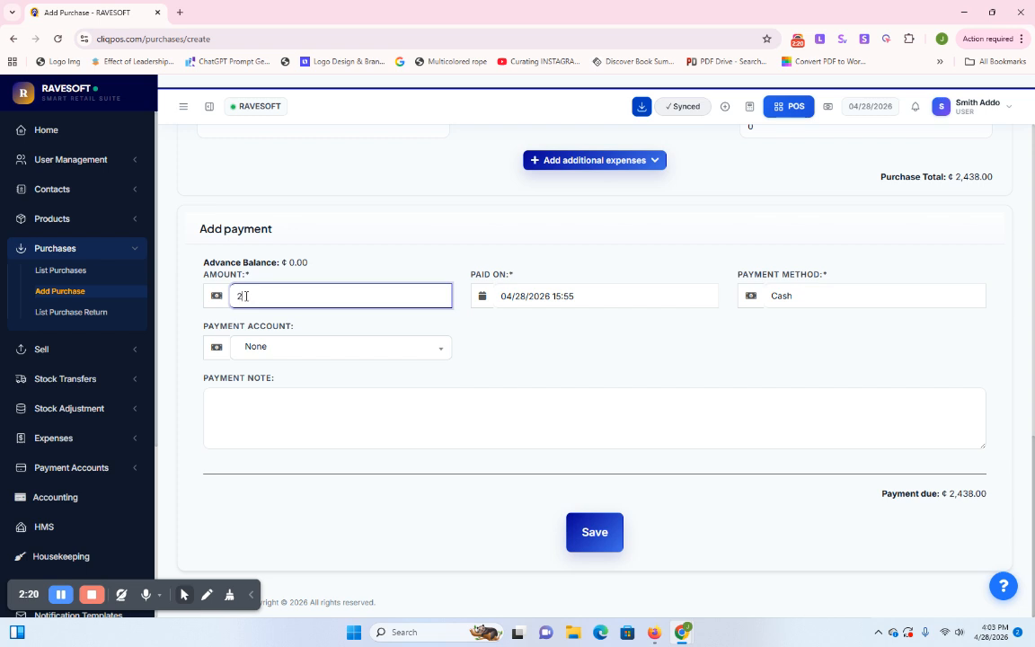
text(438)
click(547, 349)
click(797, 297)
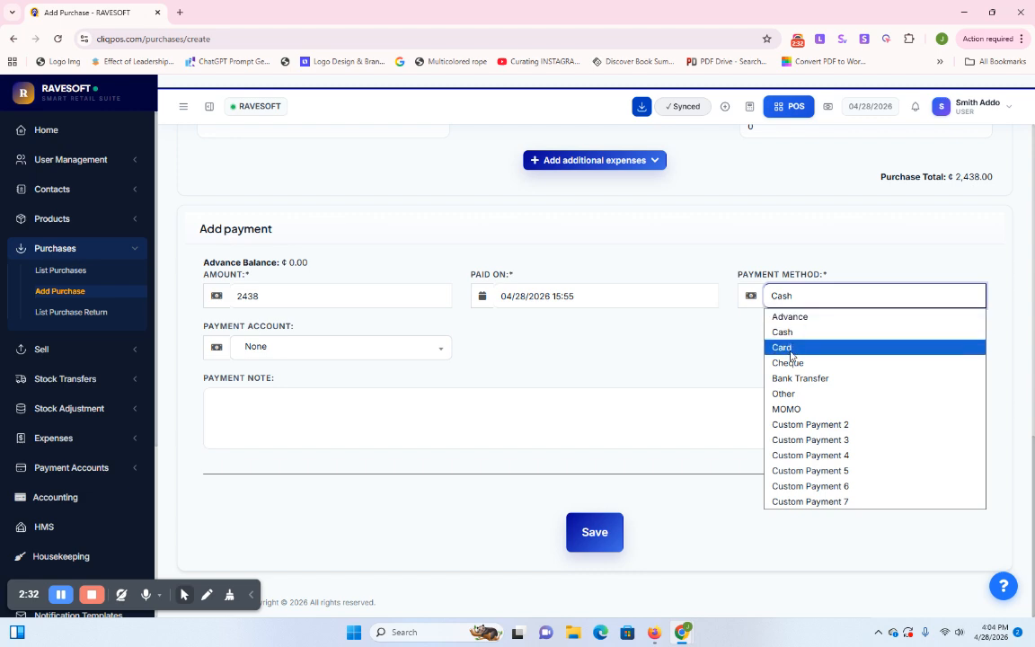
click(687, 347)
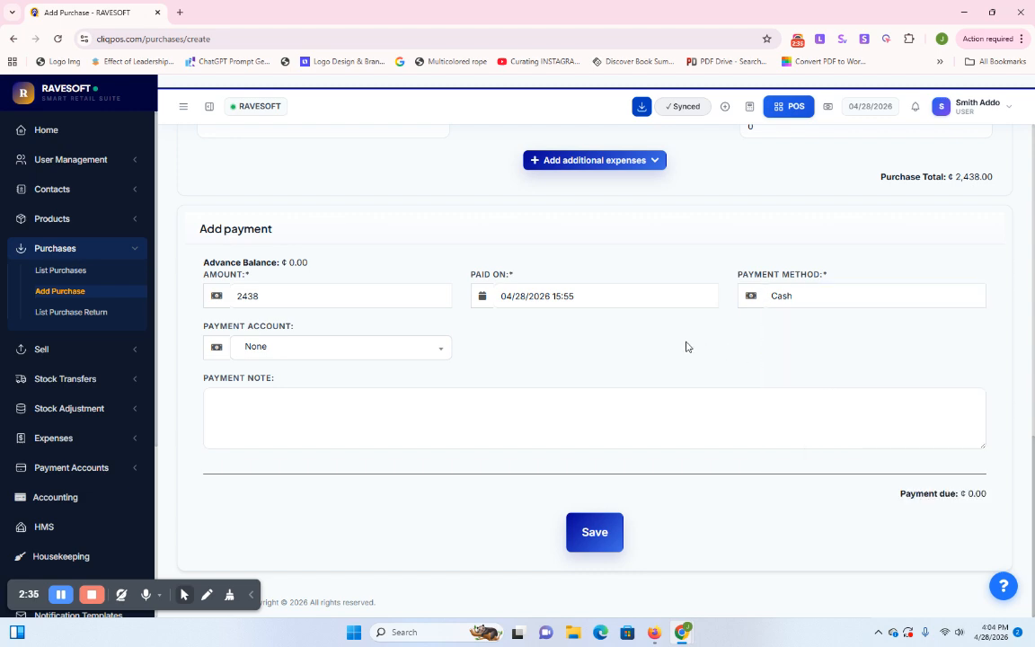
scroll(685, 349, up, 15)
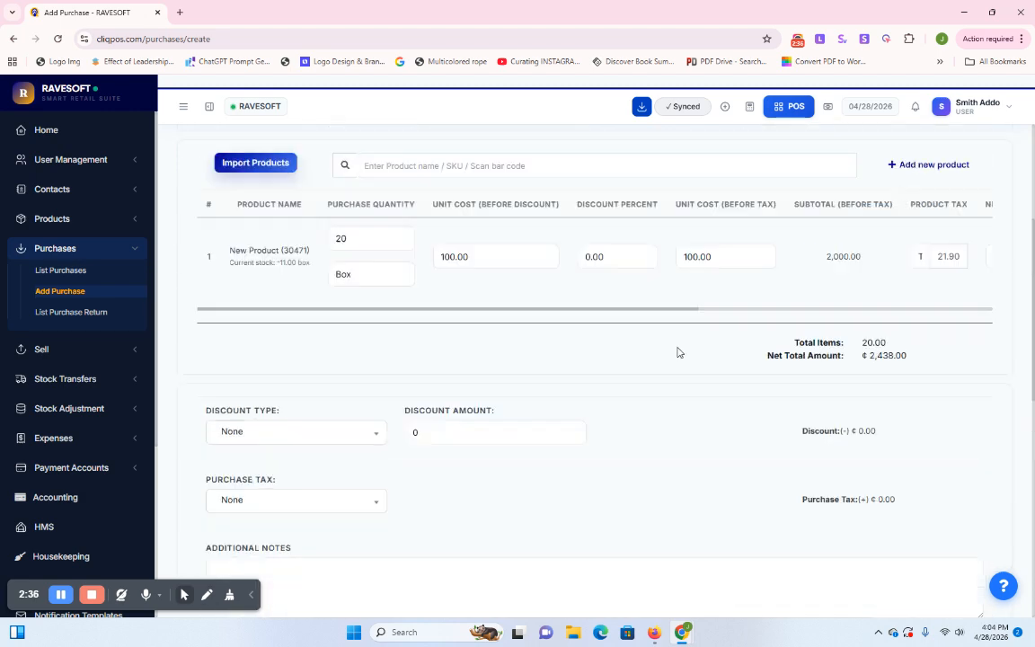
scroll(679, 352, down, 15)
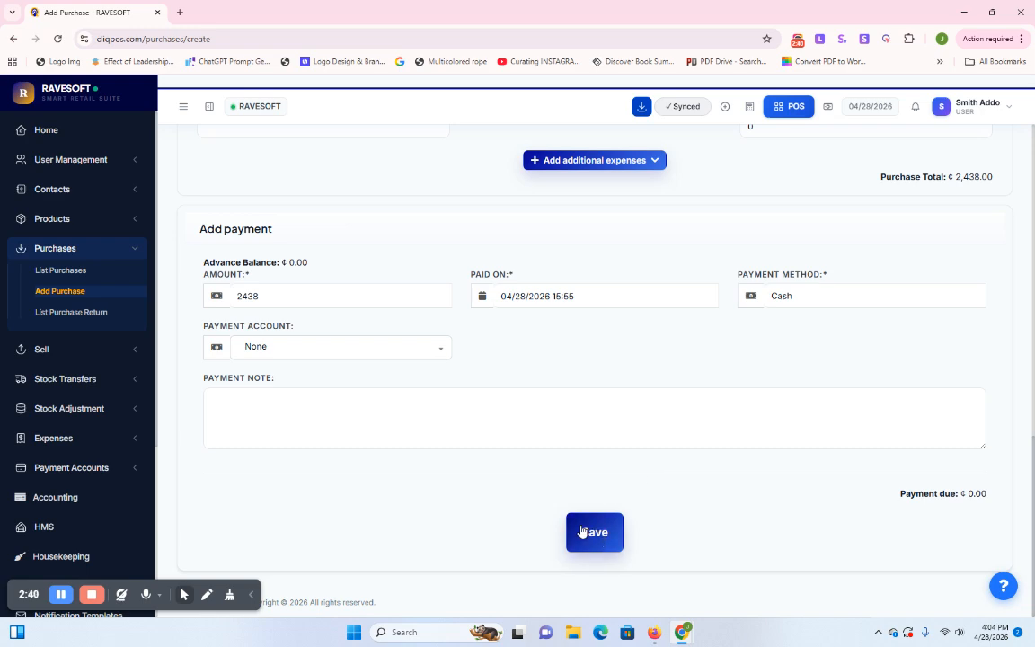
scroll(524, 504, up, 15)
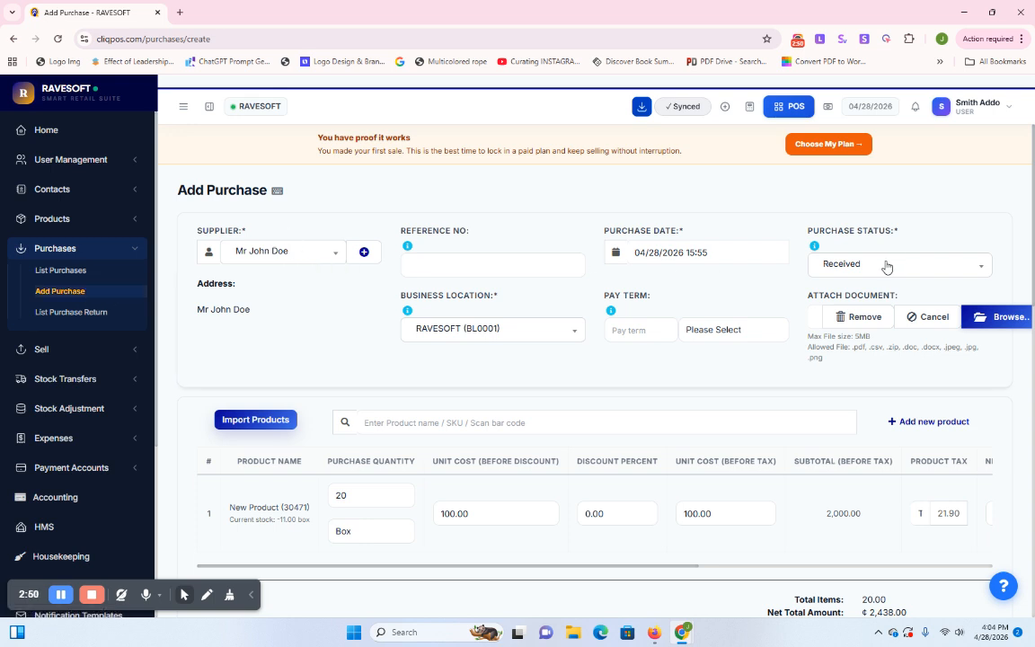
scroll(888, 264, down, 2)
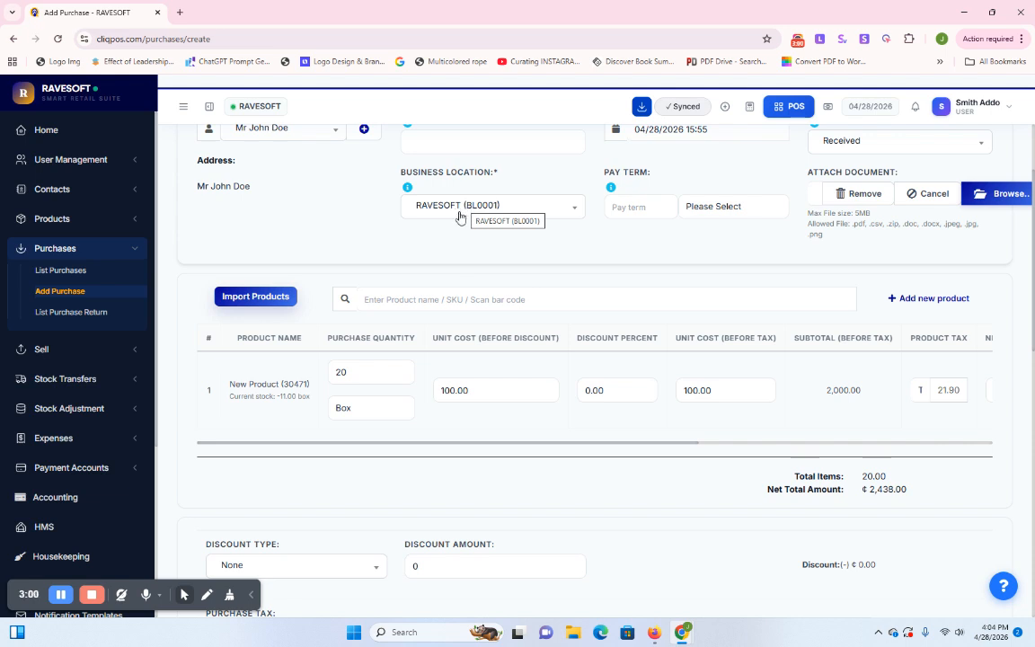
click(422, 299)
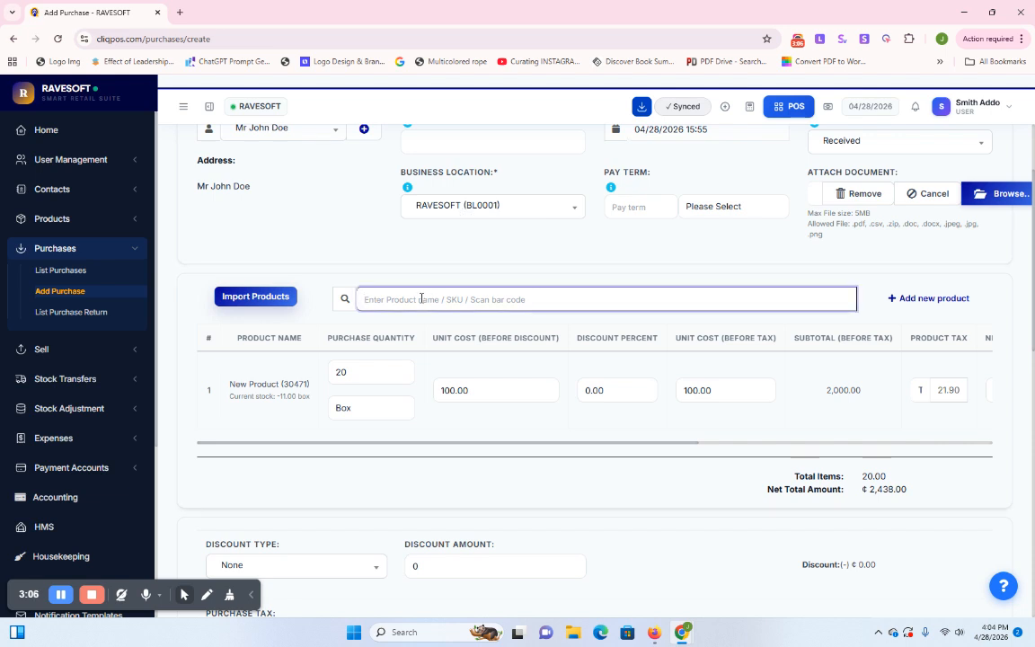
text(n)
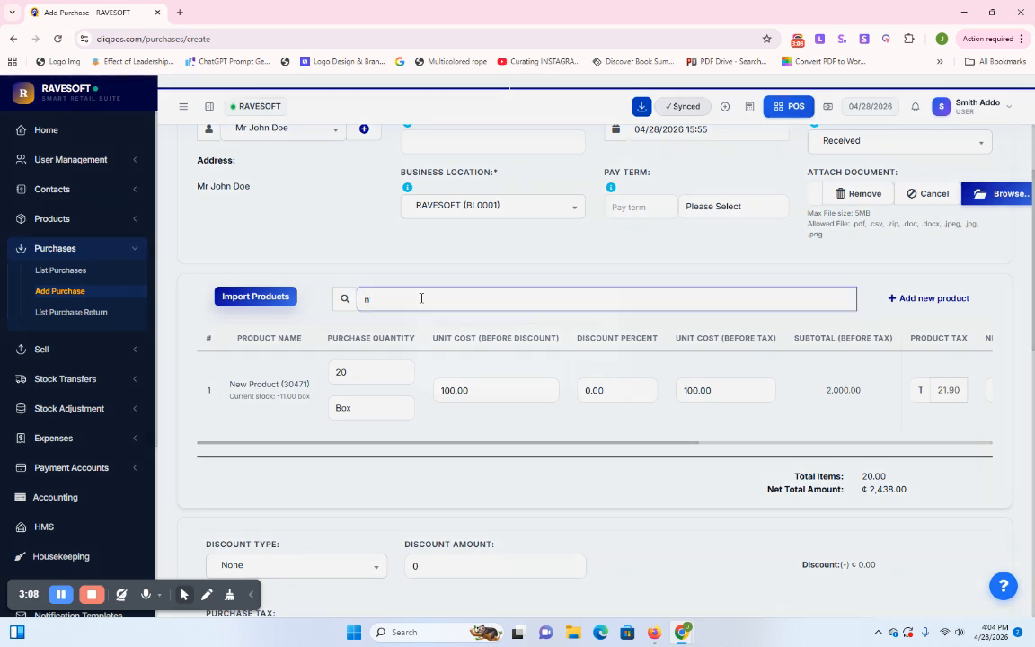
text(u)
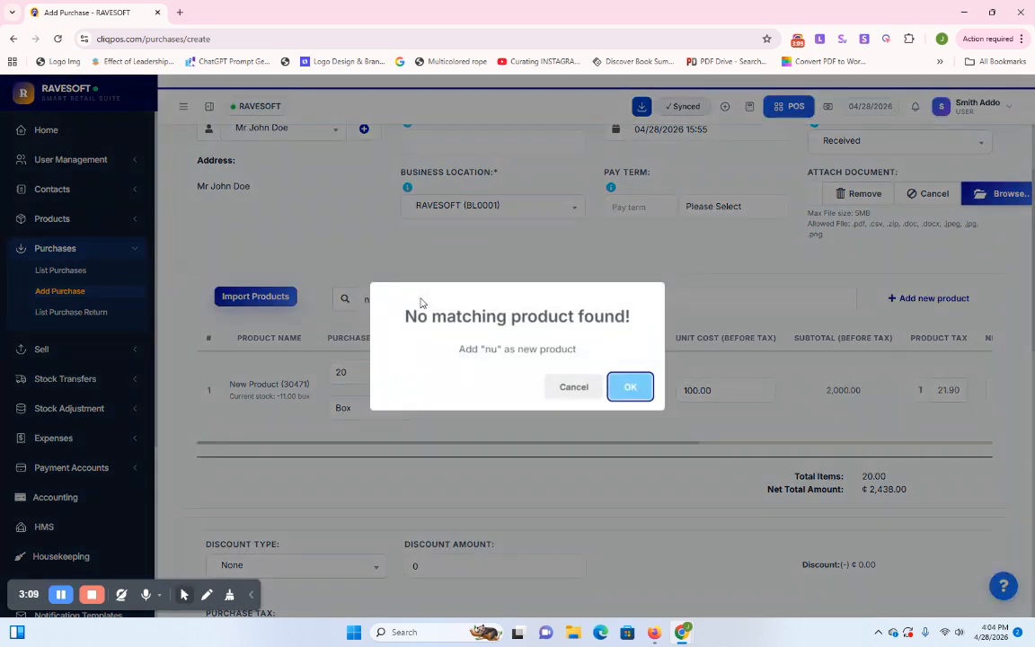
click(629, 386)
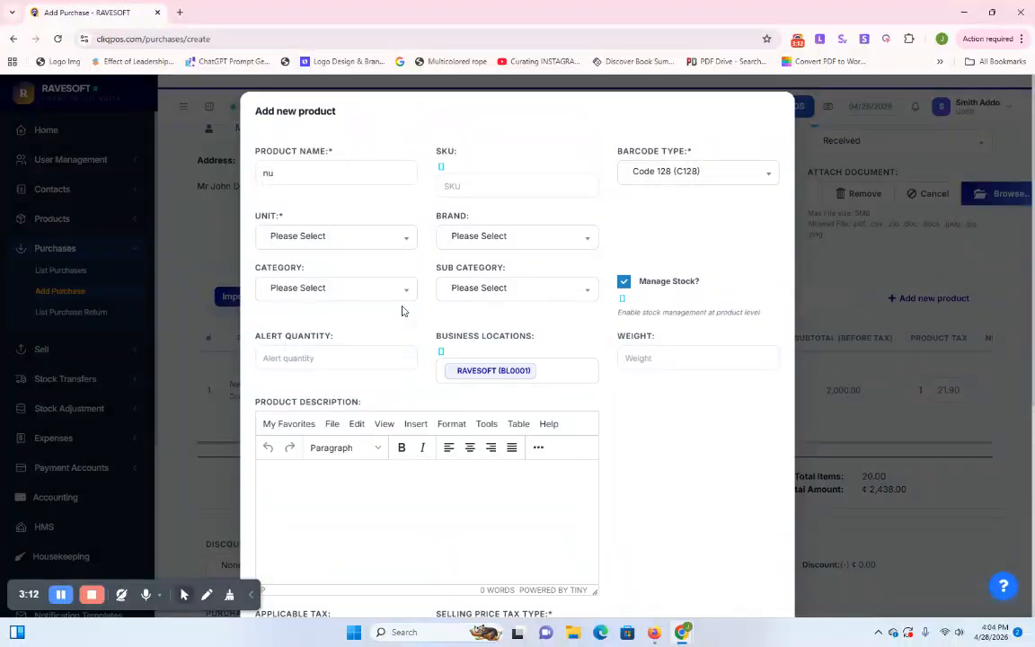
scroll(707, 337, down, 5)
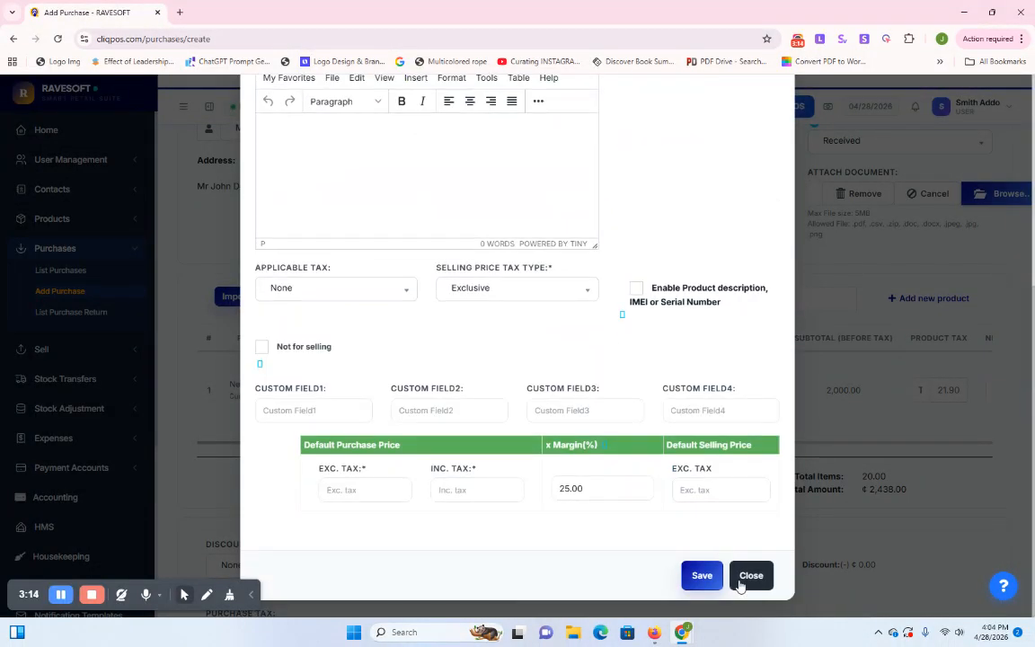
click(746, 576)
click(381, 303)
key(BackSpace)
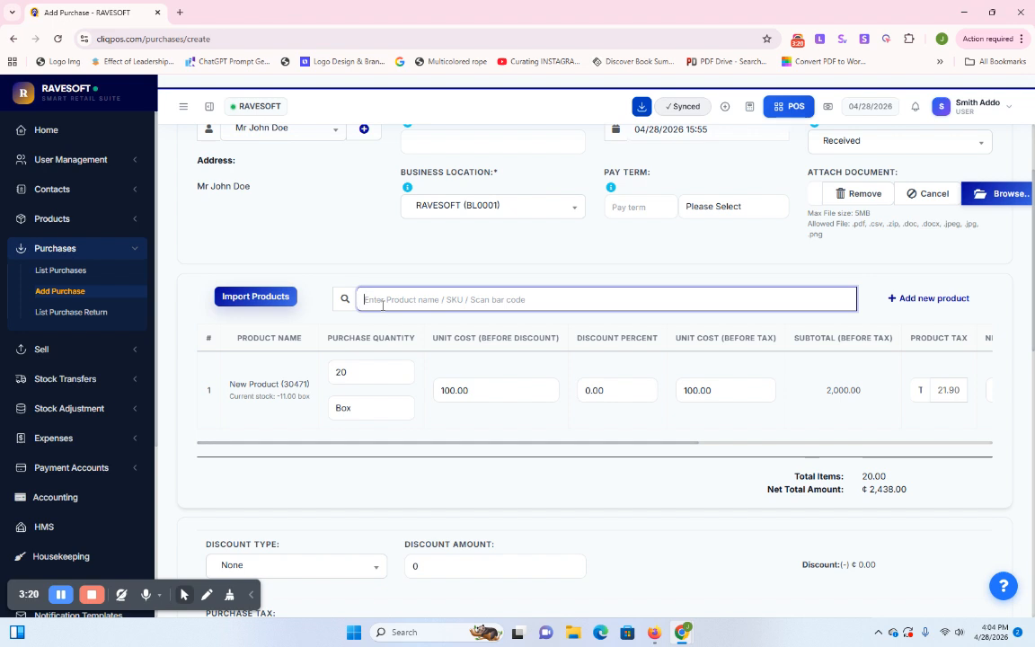
Set the Charger (00044556) purchase quantity to 10 boxes
text(chai)
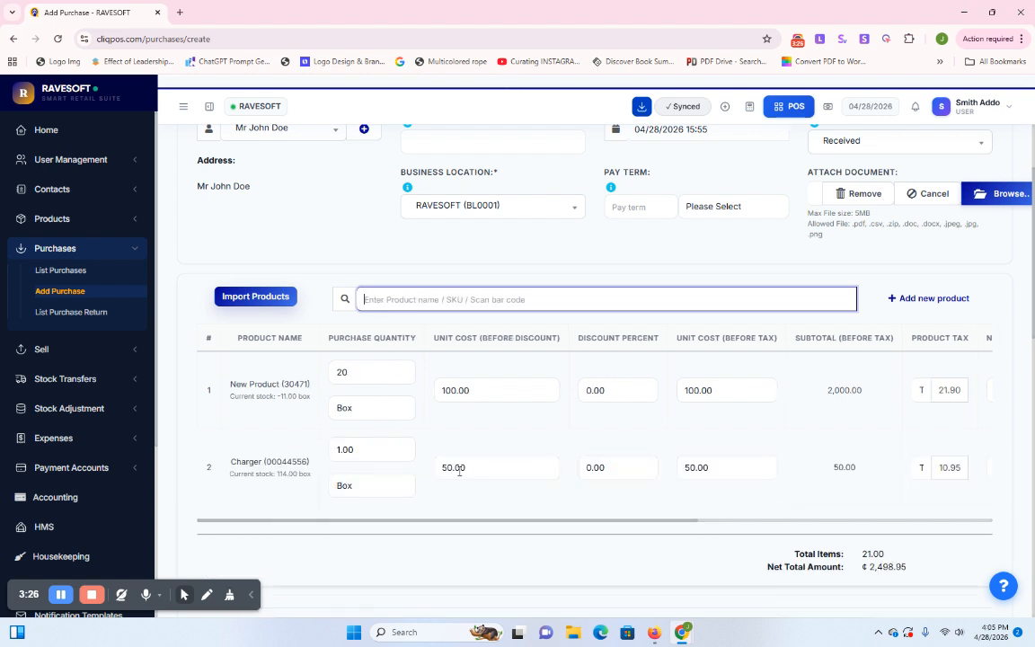
click(342, 449)
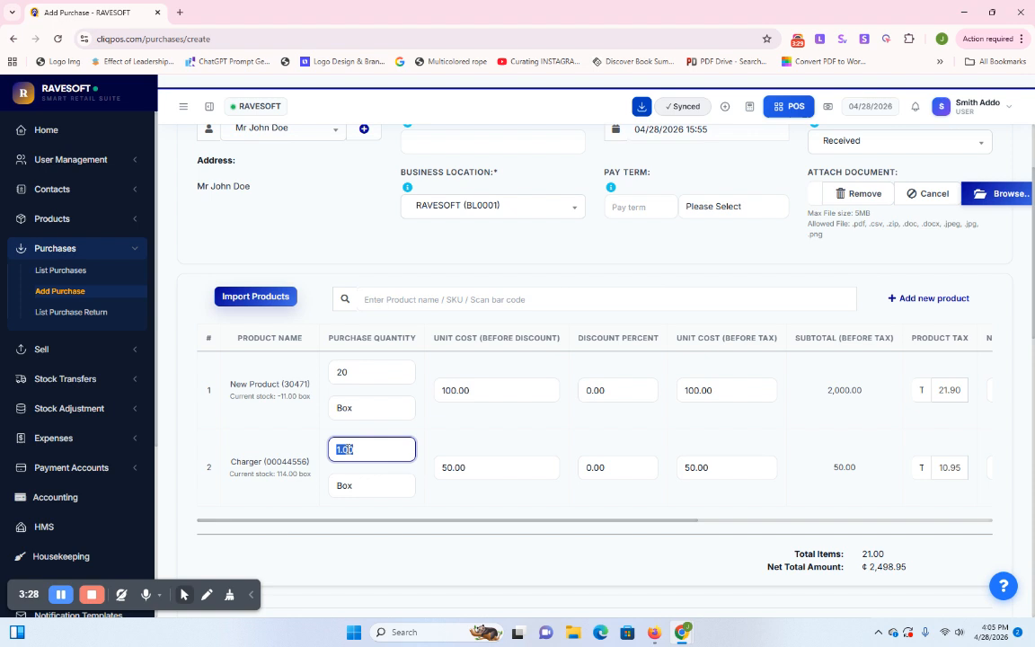
text(10)
Add Coca cola (14038) at 50 bottles, bringing the net total to ₵3,797.50
click(483, 306)
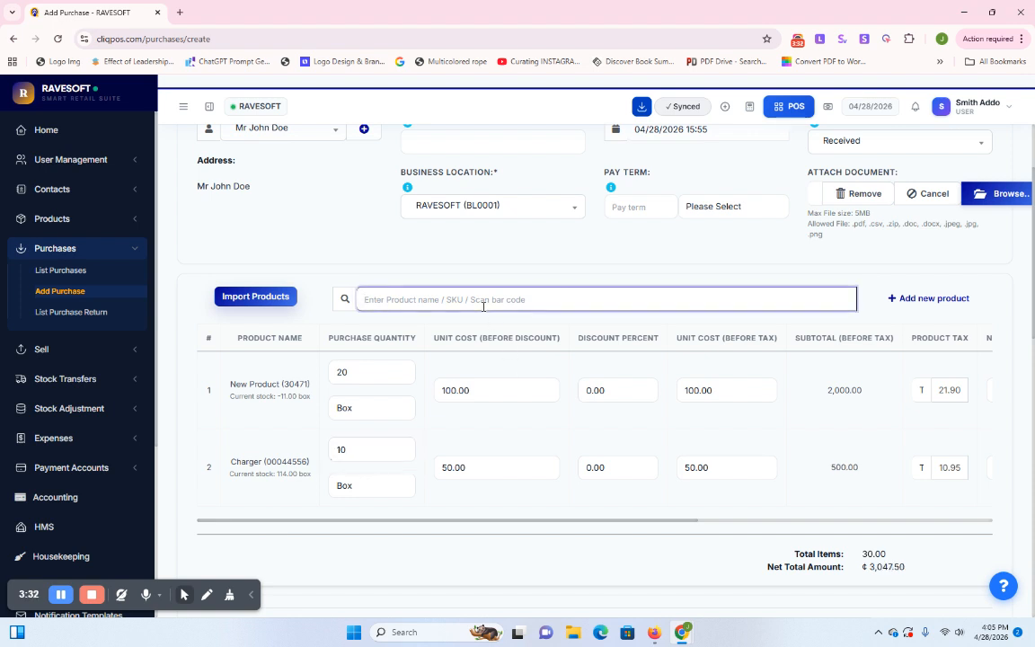
text(l)
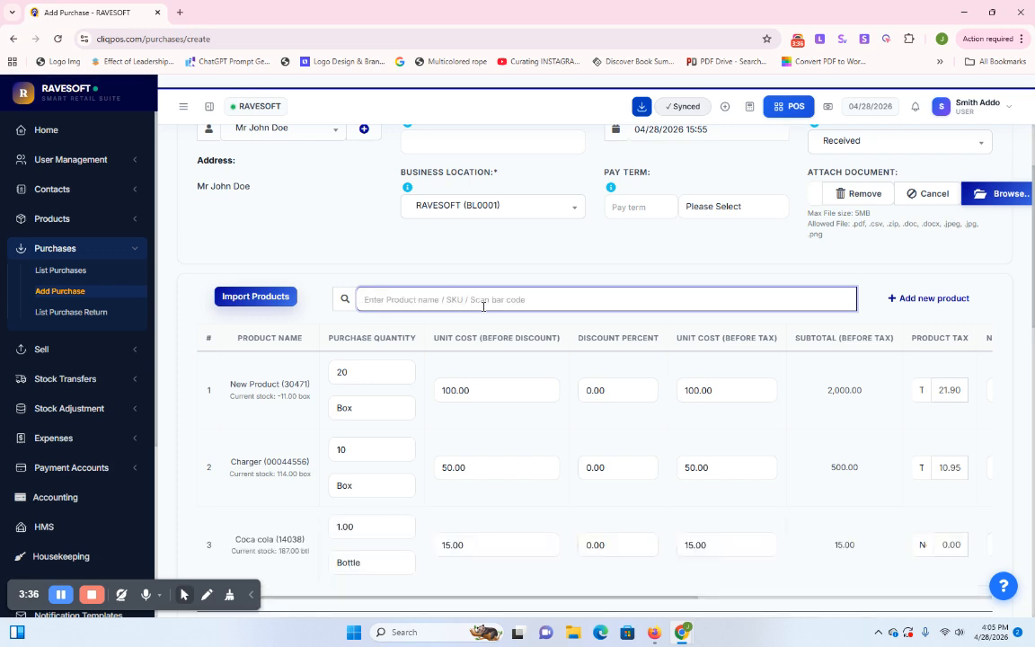
scroll(481, 359, down, 1)
scroll(481, 358, down, 2)
scroll(351, 328, up, 1)
click(339, 342)
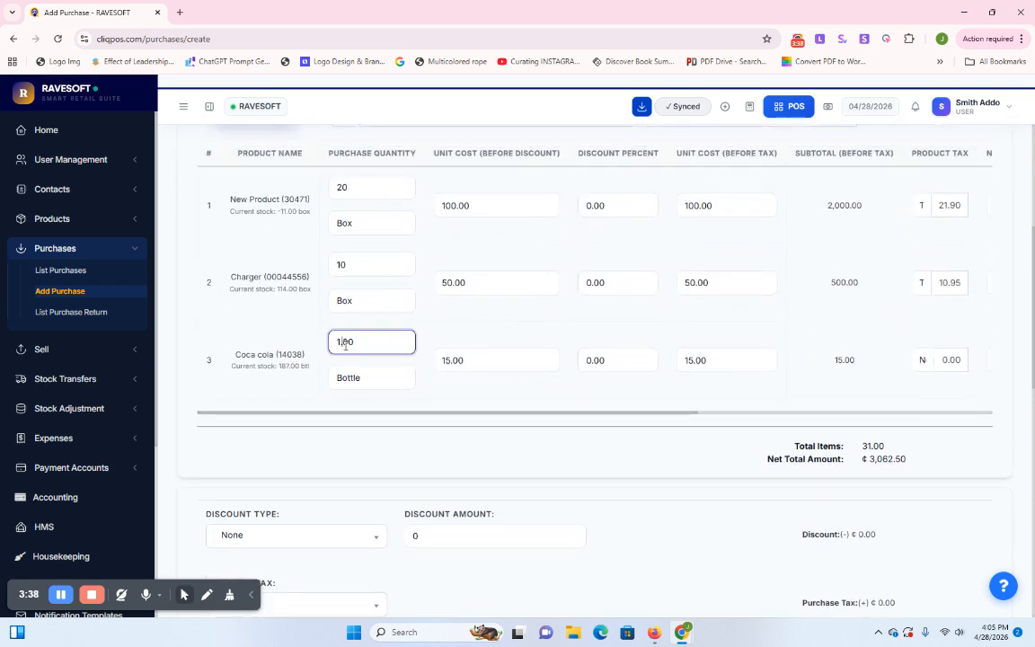
double_click(345, 344)
text(50)
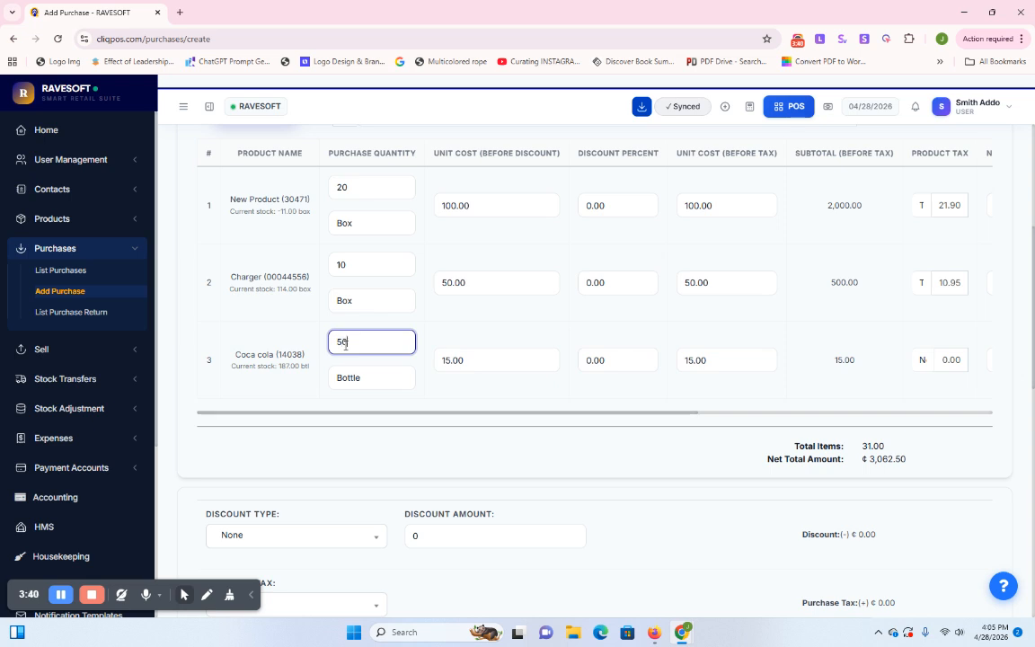
click(465, 391)
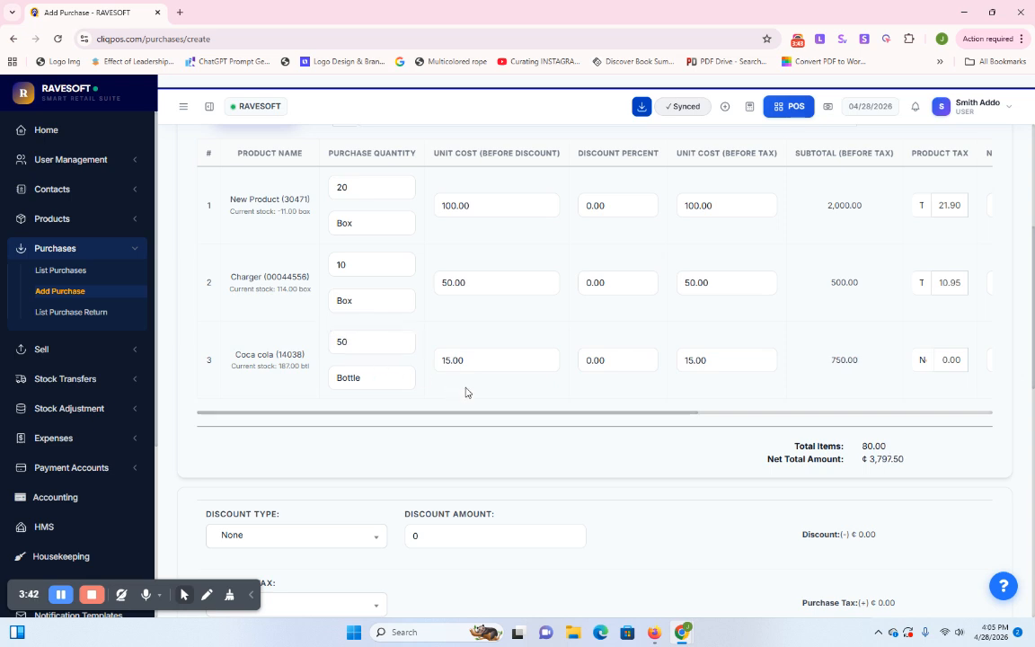
scroll(548, 368, down, 1)
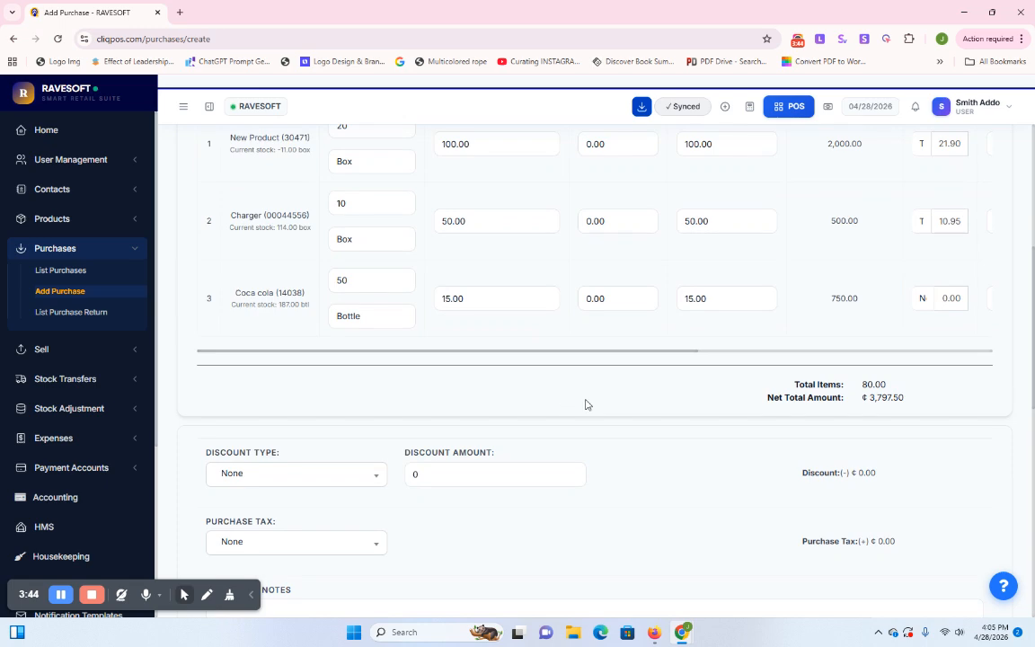
Set Coca cola's net cost to 18 and its unit selling price to 30
double_click(797, 348)
click(799, 350)
click(827, 246)
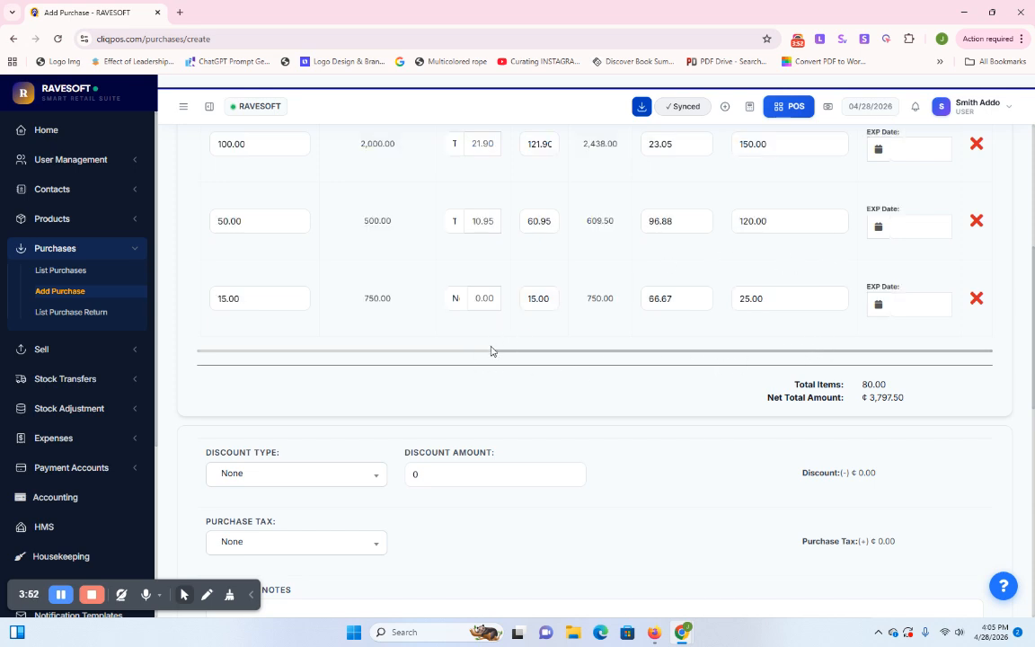
scroll(832, 269, up, 3)
scroll(828, 284, down, 2)
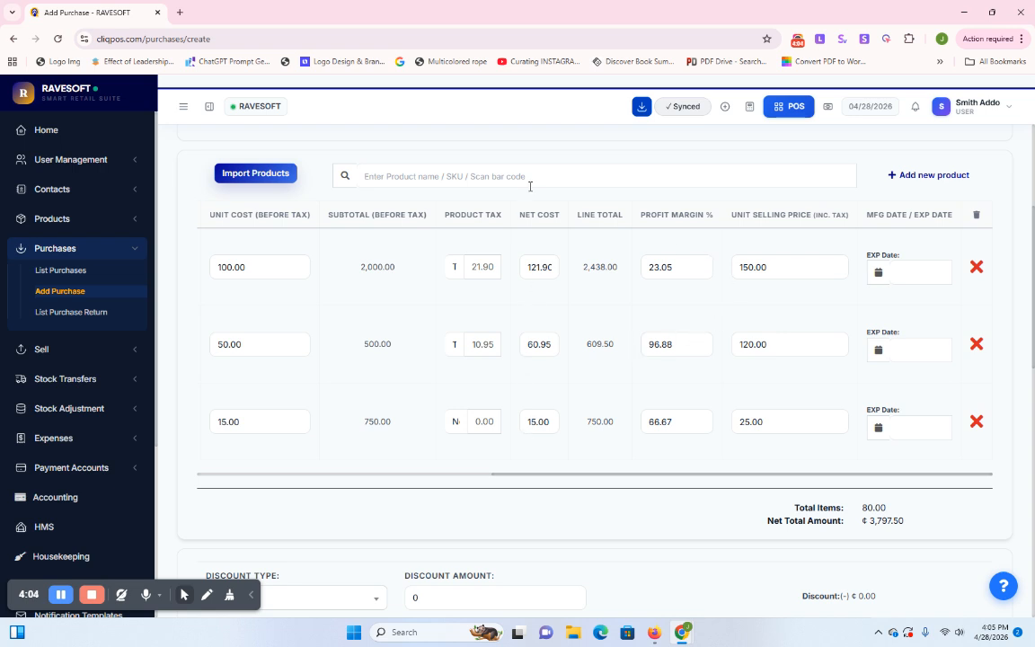
double_click(534, 426)
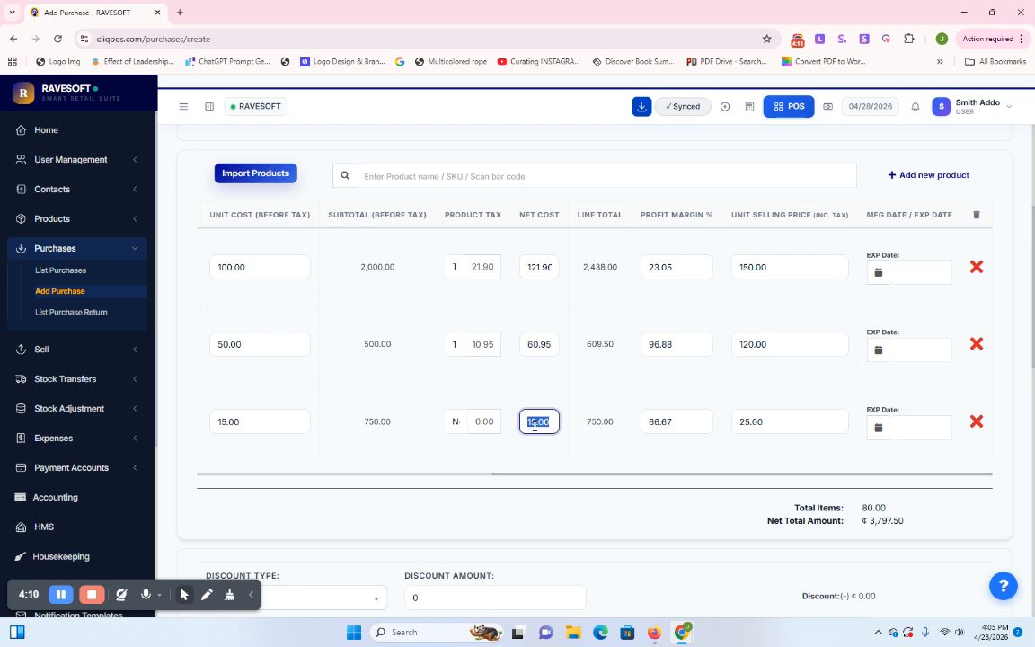
text(18)
click(742, 425)
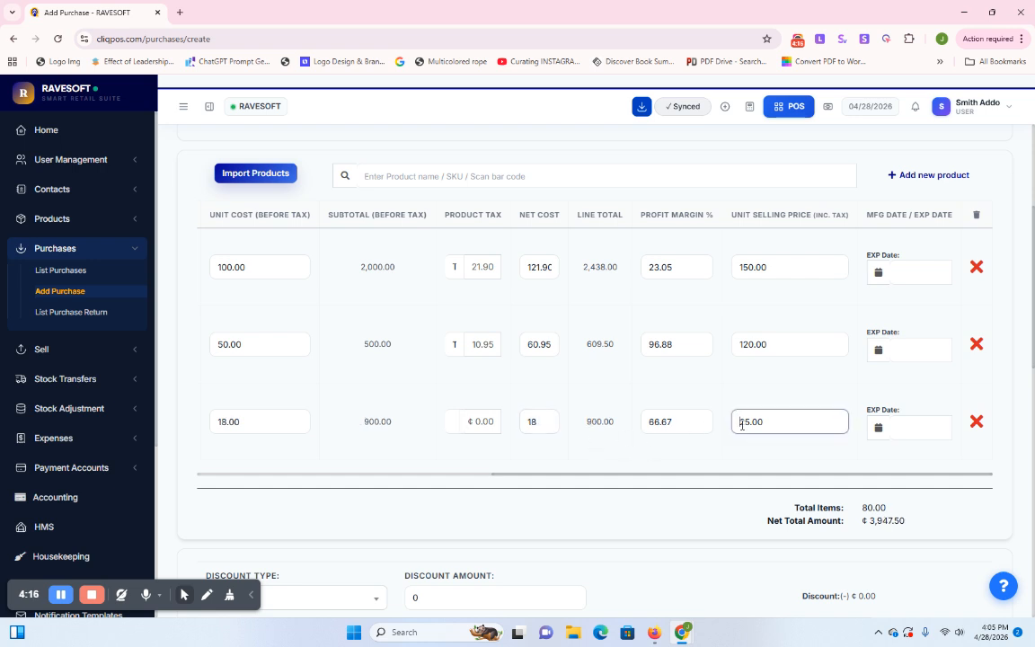
double_click(741, 425)
text(1)
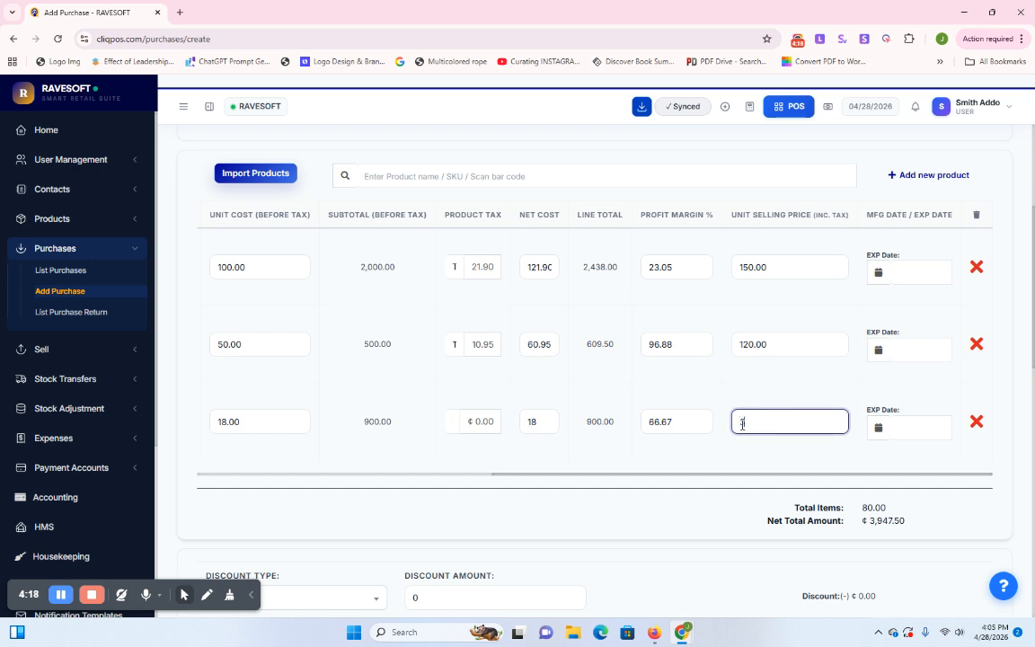
text(0)
click(768, 449)
Change the payment amount from 2438 to 1509.5
scroll(768, 450, down, 5)
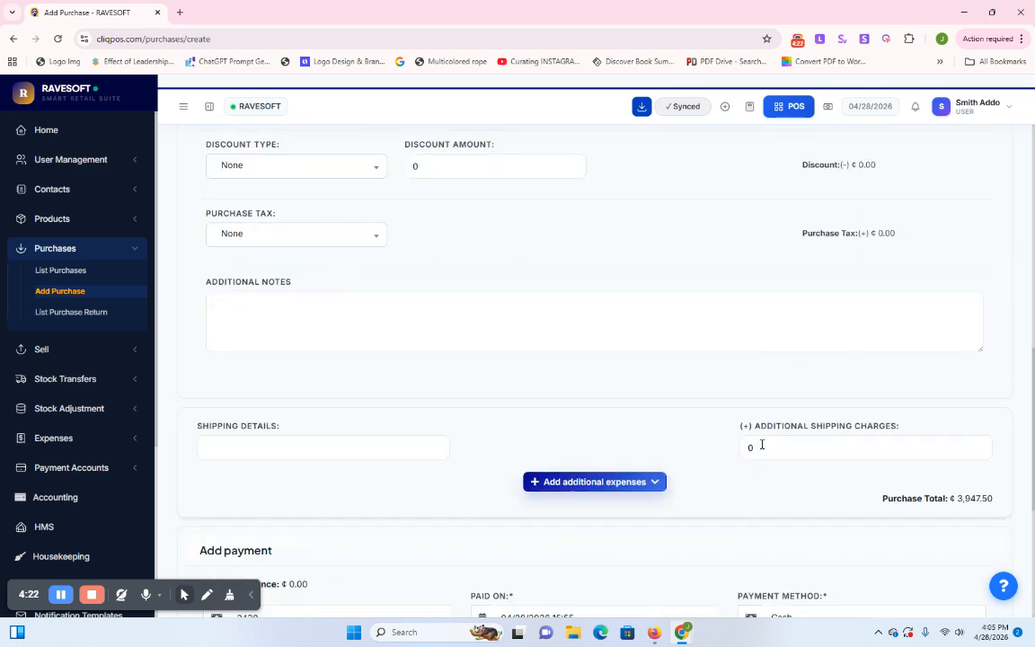
scroll(762, 449, up, 3)
scroll(746, 446, down, 5)
scroll(633, 434, down, 2)
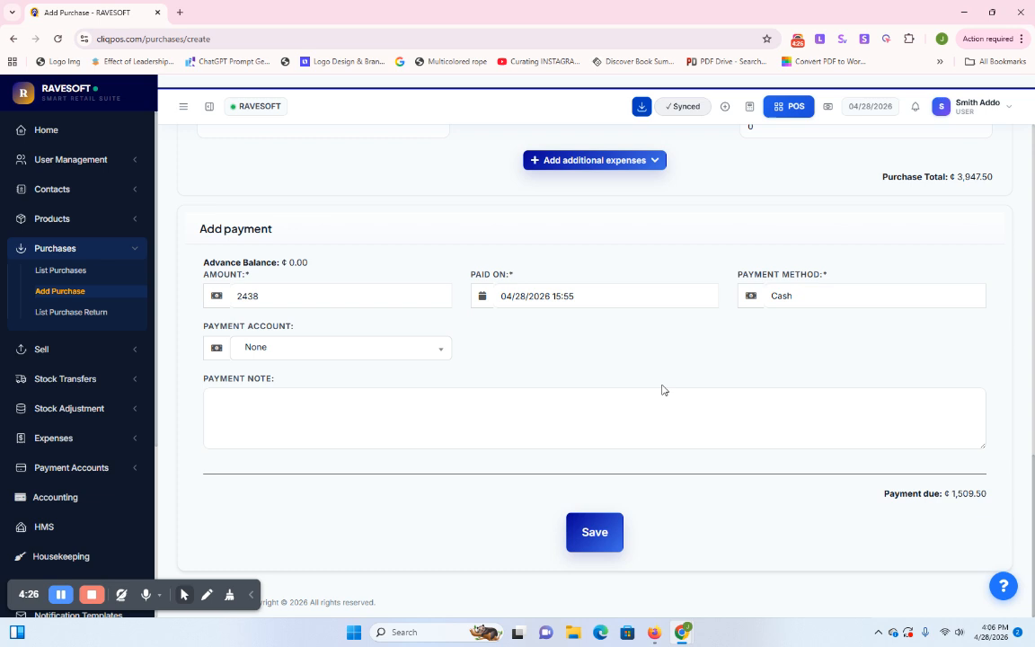
click(251, 298)
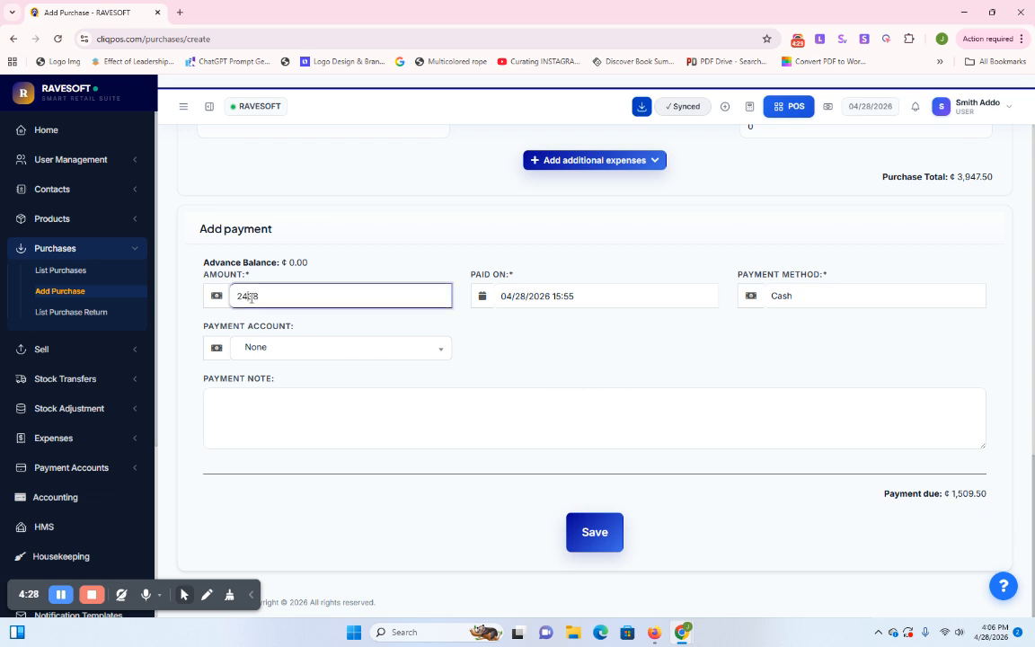
double_click(251, 297)
text(15)
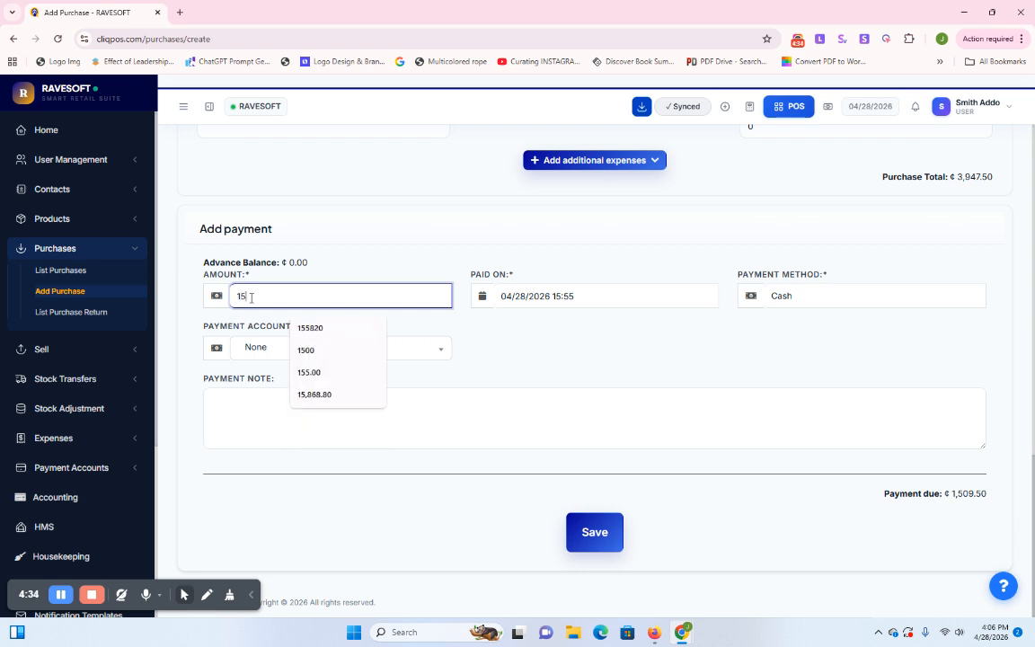
text(0)
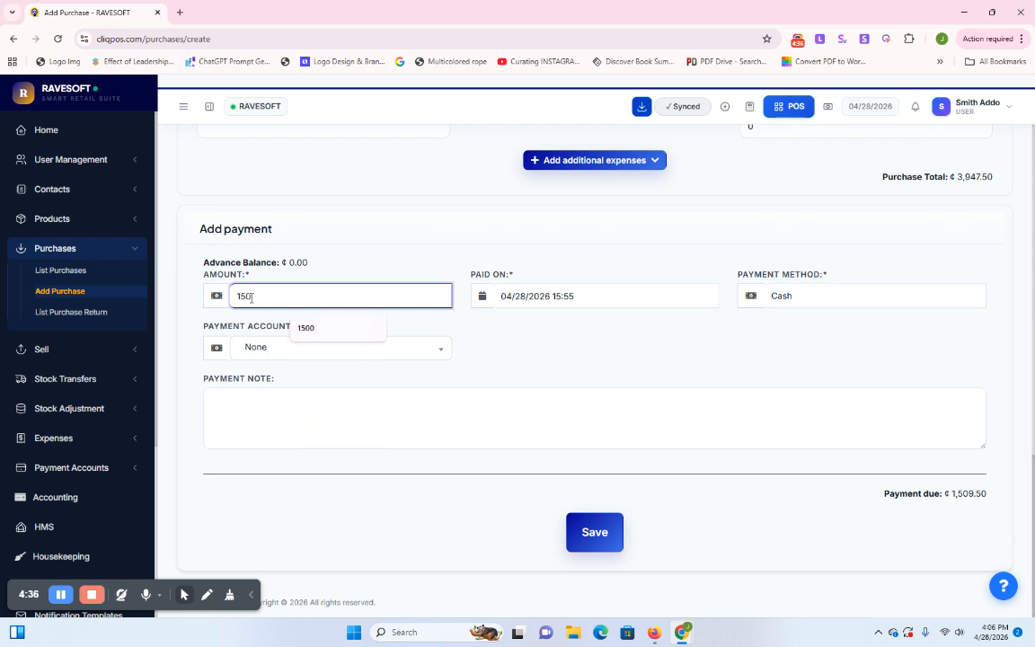
text(9.5)
click(706, 353)
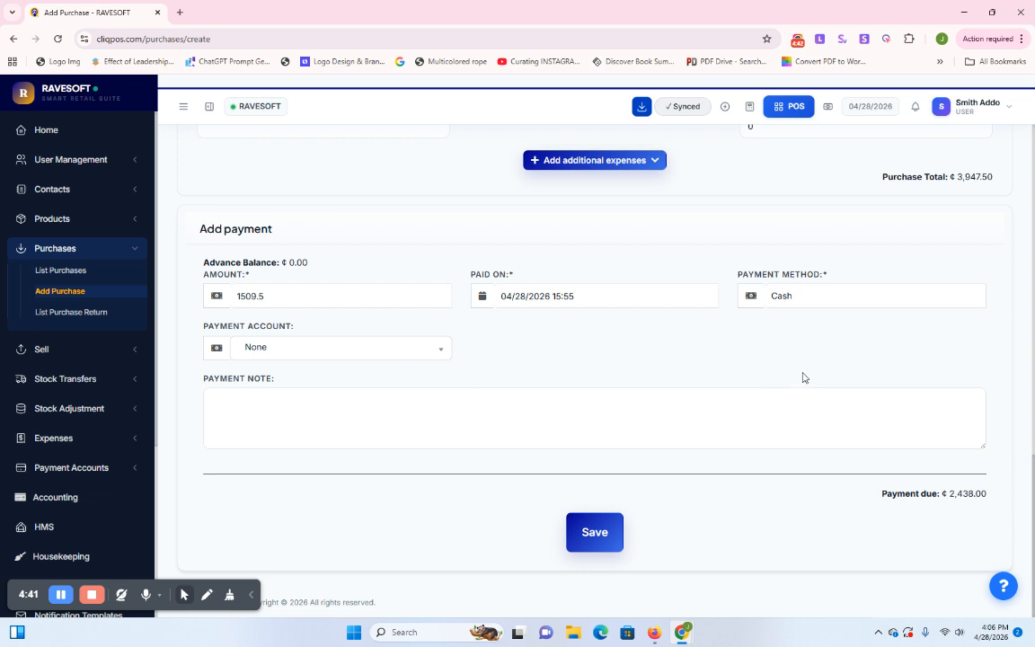
Delete the payment amount so the full ₵3,947.50 shows as due
drag(805, 372, 874, 387)
double_click(248, 296)
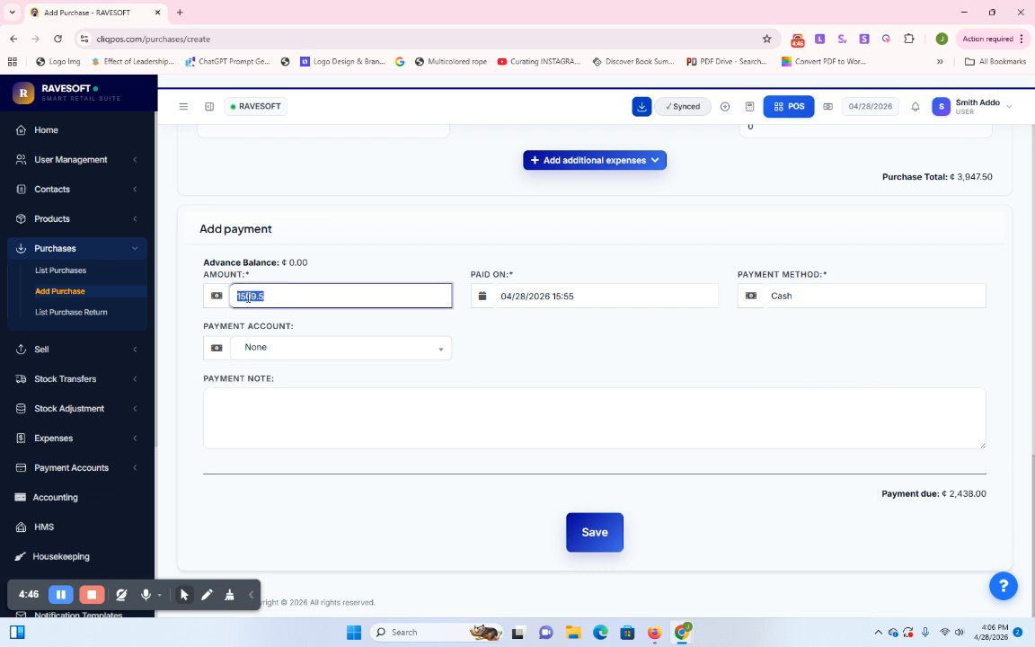
key(BackSpace)
click(597, 328)
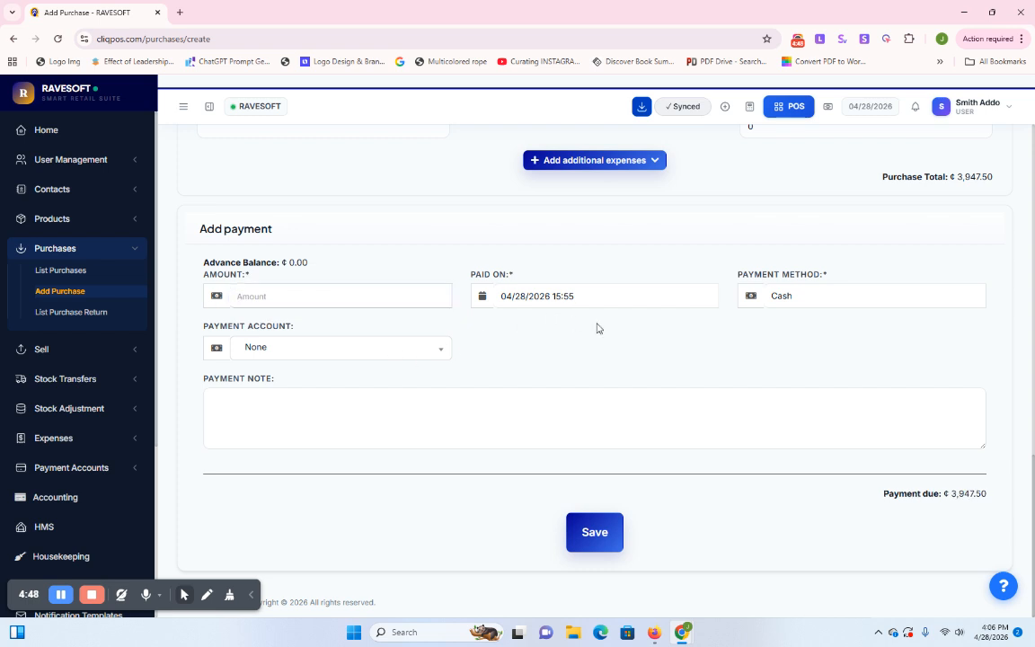
Enter a payment amount of 394.5, then delete it
click(265, 304)
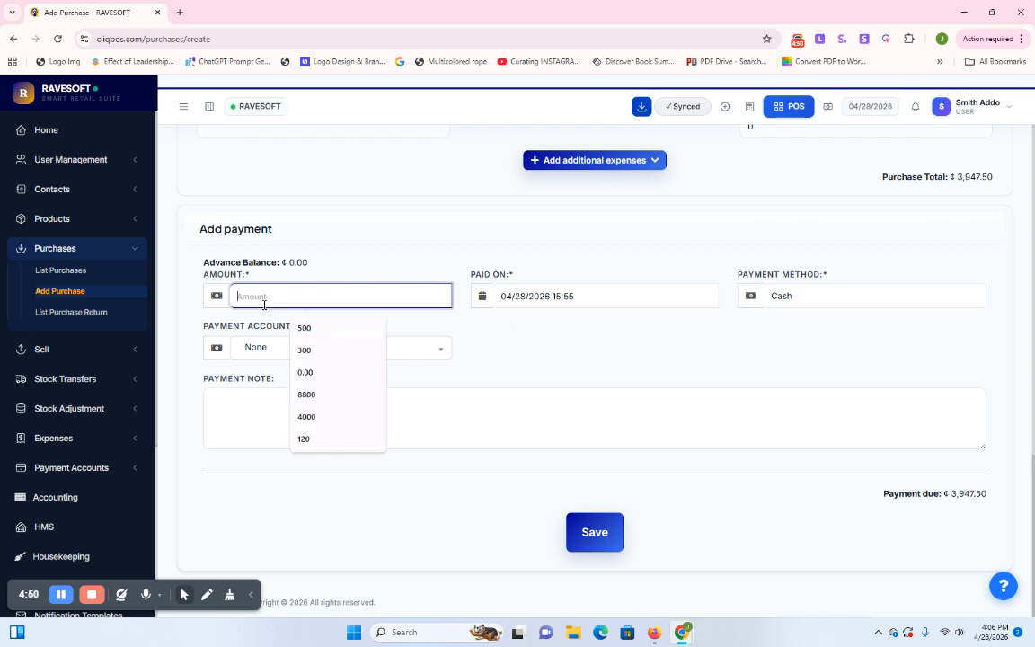
text(394.5)
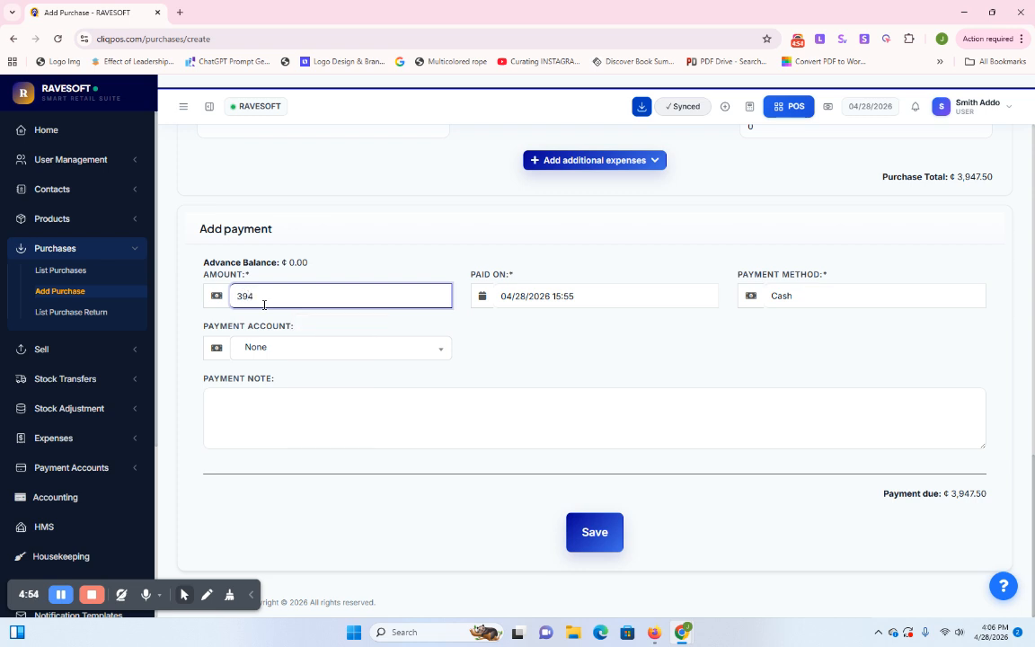
click(600, 345)
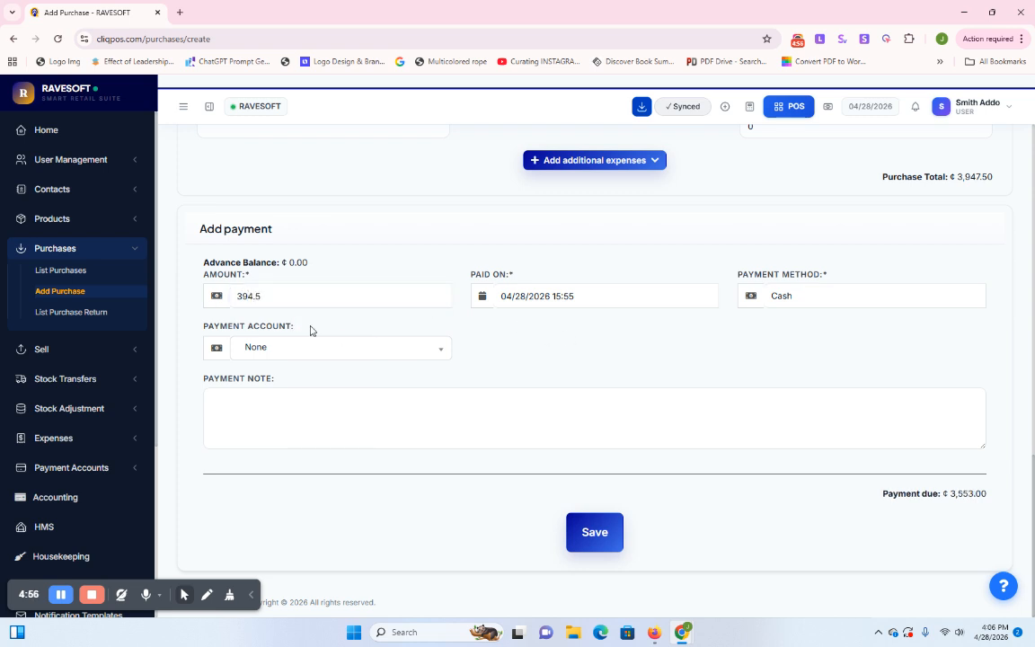
double_click(248, 294)
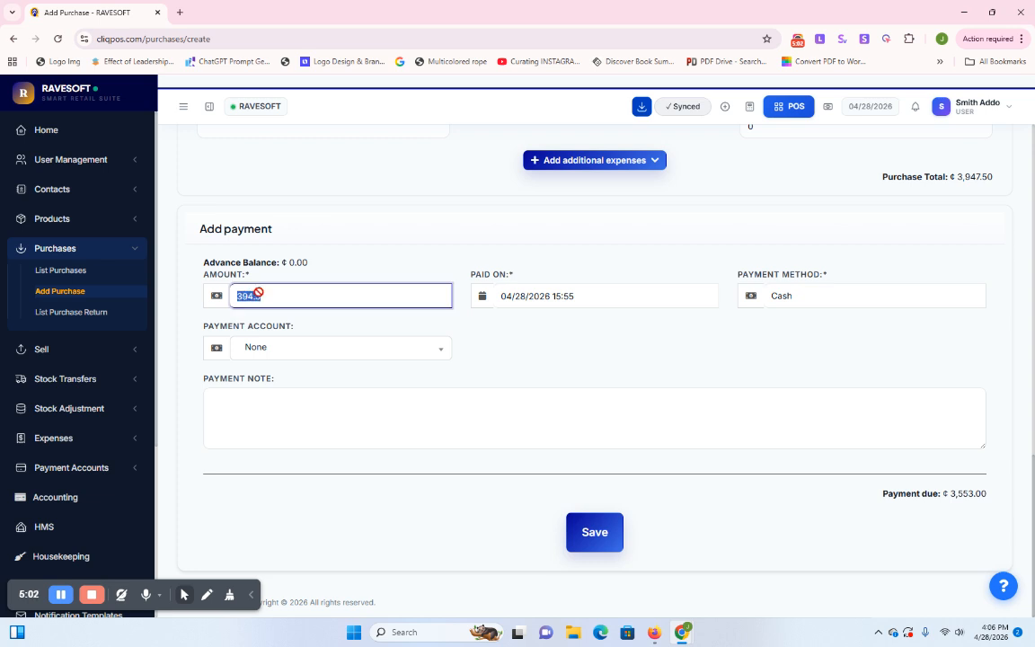
key(BackSpace)
Enter 3553 as the payment amount, leaving ₵394.50 due, then clear the field
click(254, 294)
text(3)
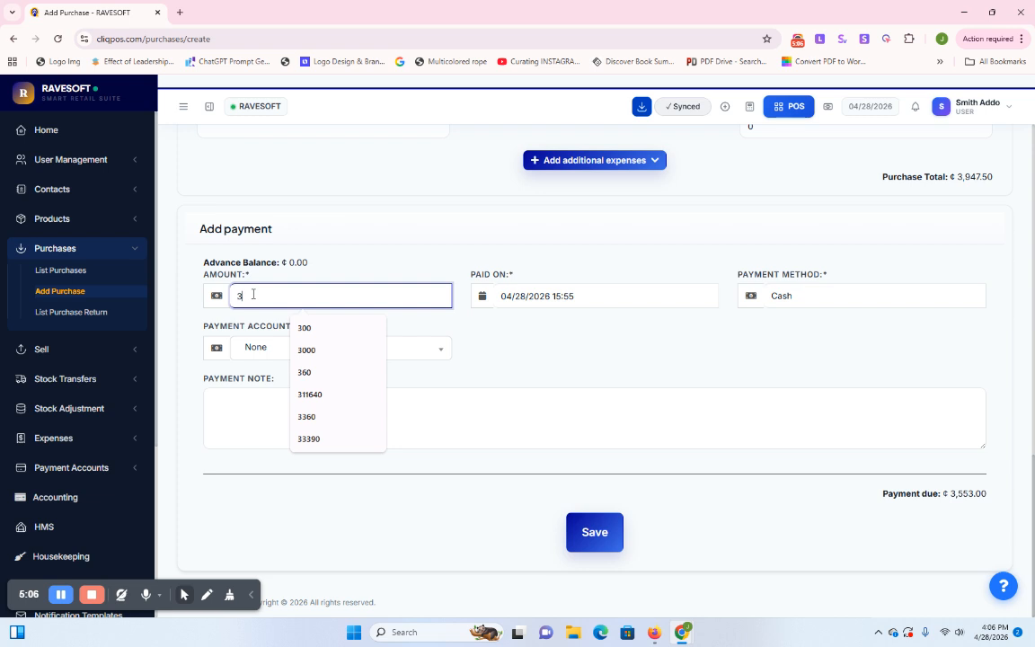
text(55)
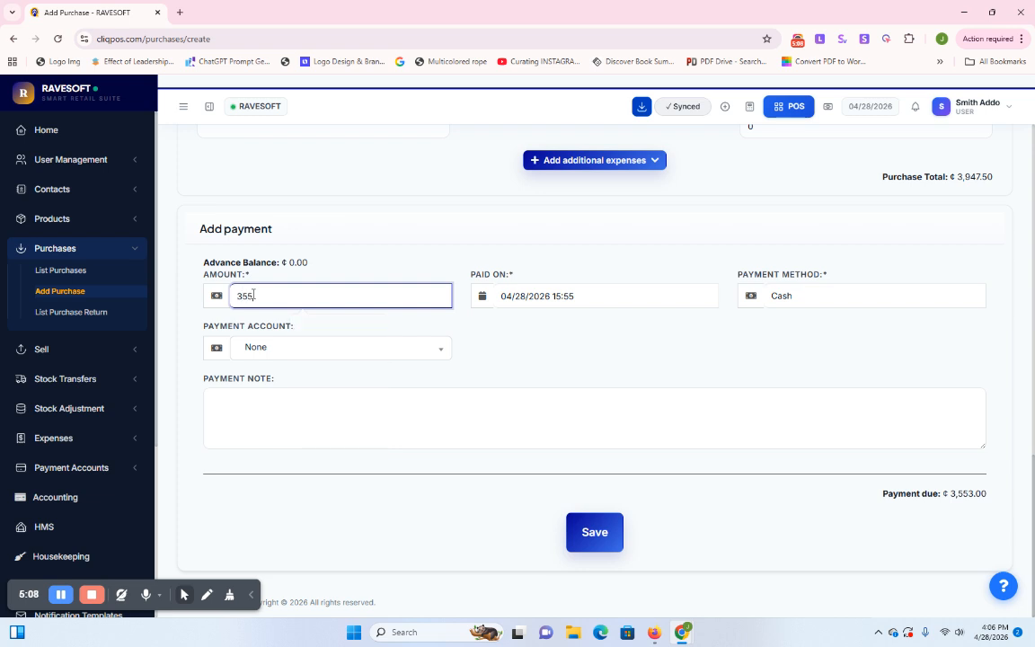
text(3)
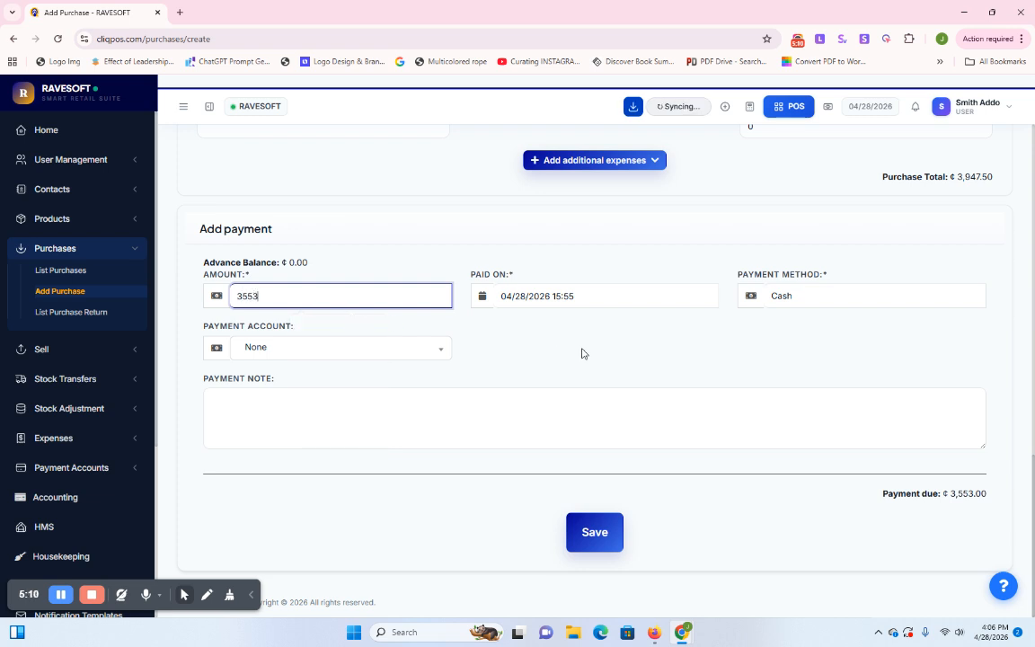
click(582, 354)
scroll(582, 354, up, 6)
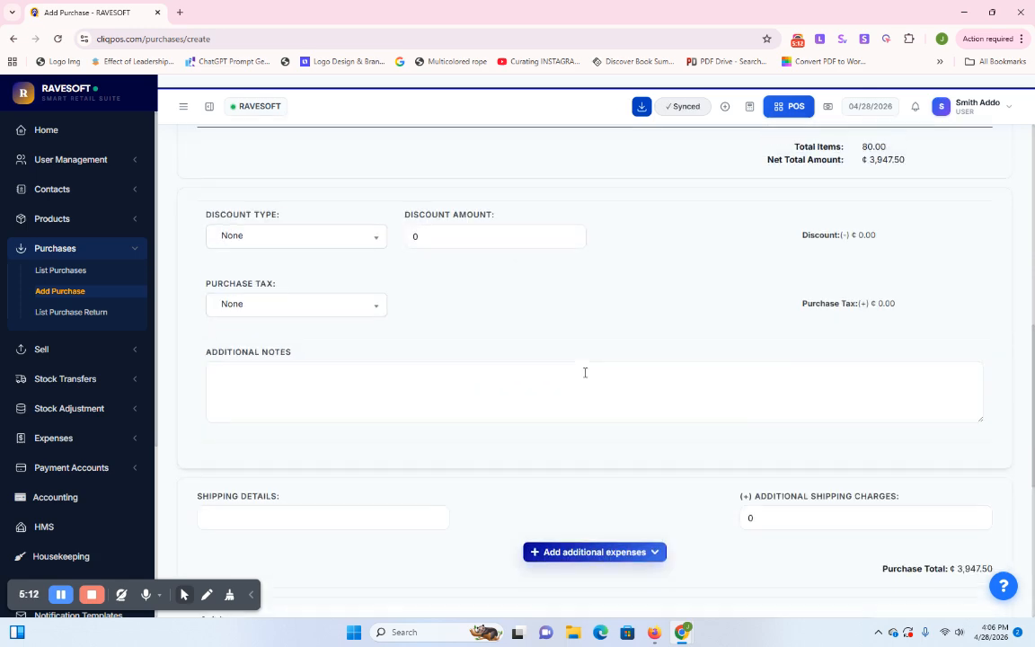
scroll(584, 379, down, 4)
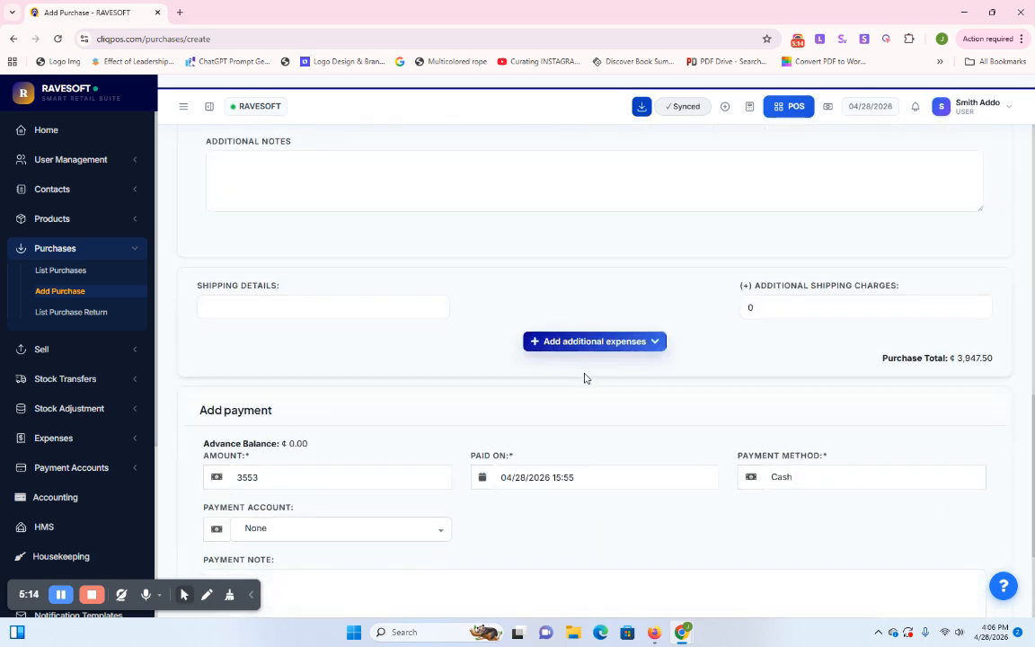
scroll(584, 378, down, 2)
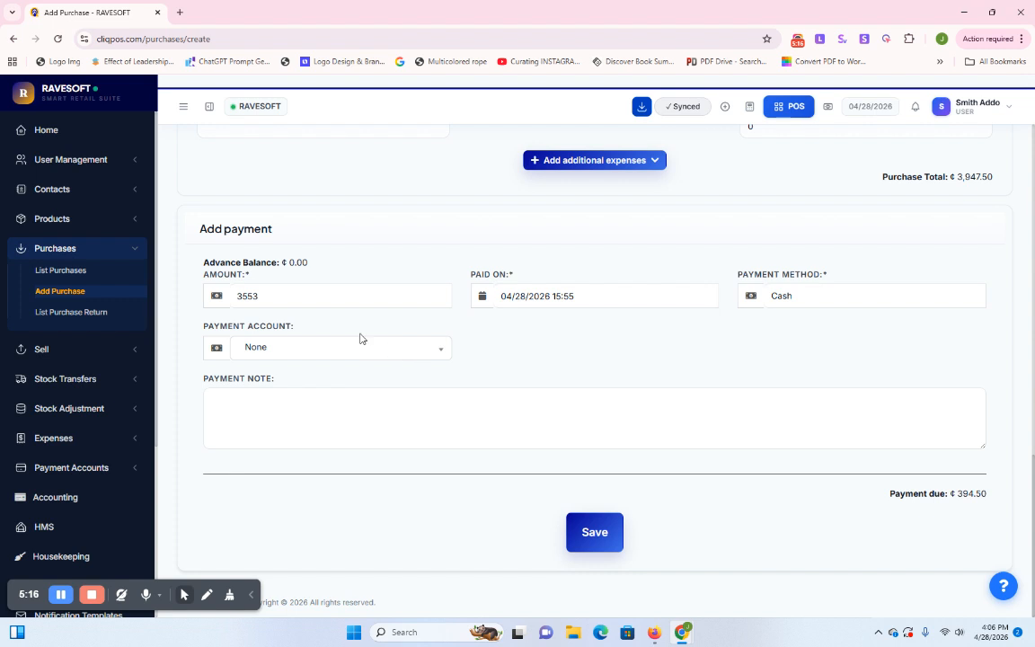
double_click(263, 294)
key(BackSpace)
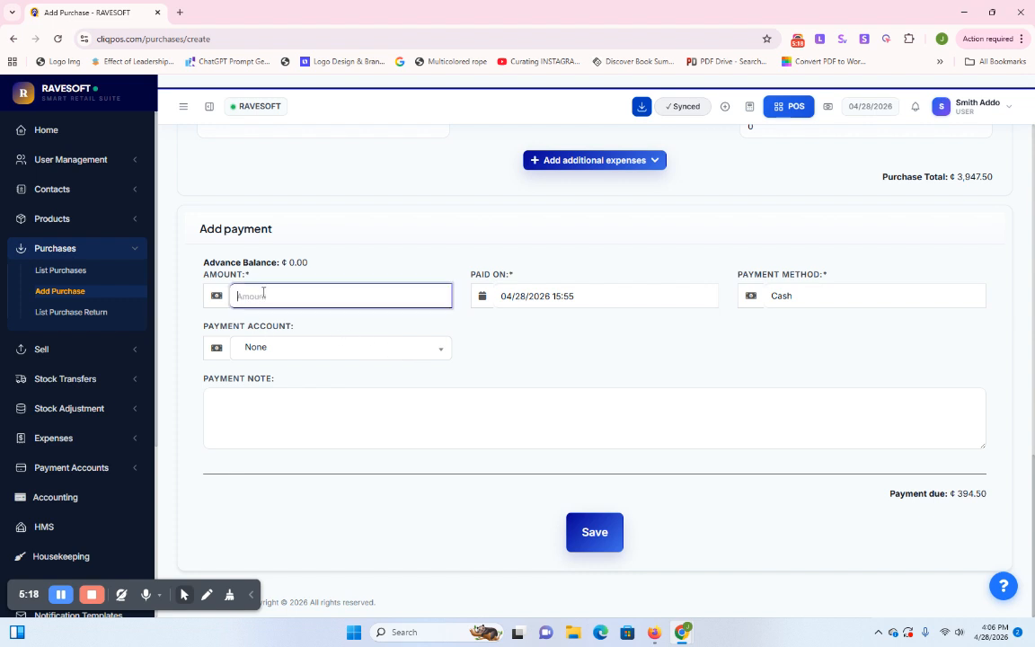
Enter 3947.5 as the payment amount so payment due drops to ₵0.00
click(613, 358)
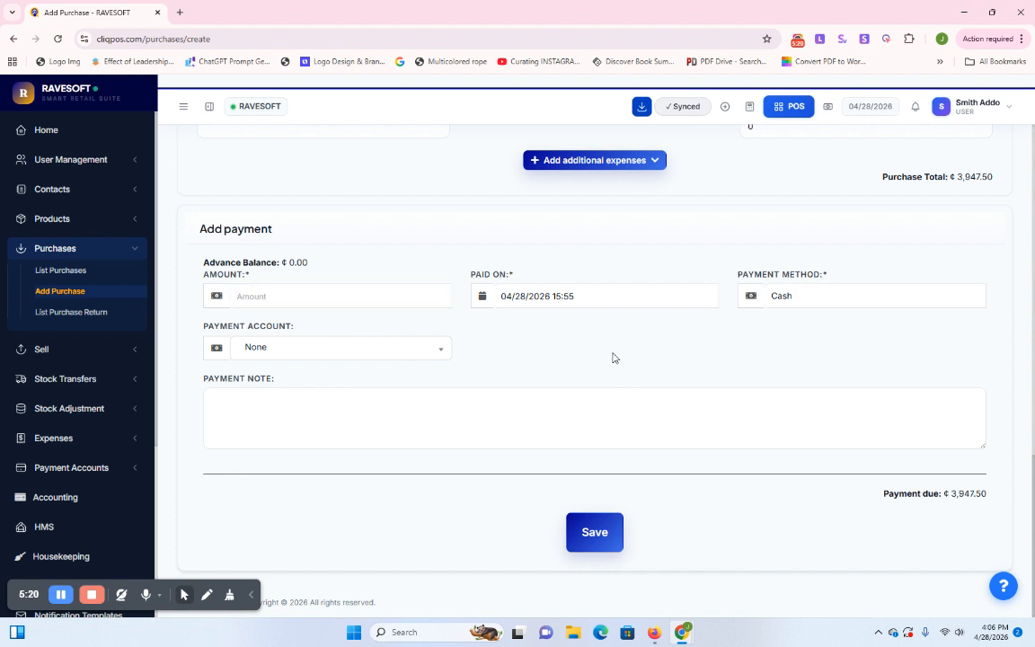
click(252, 297)
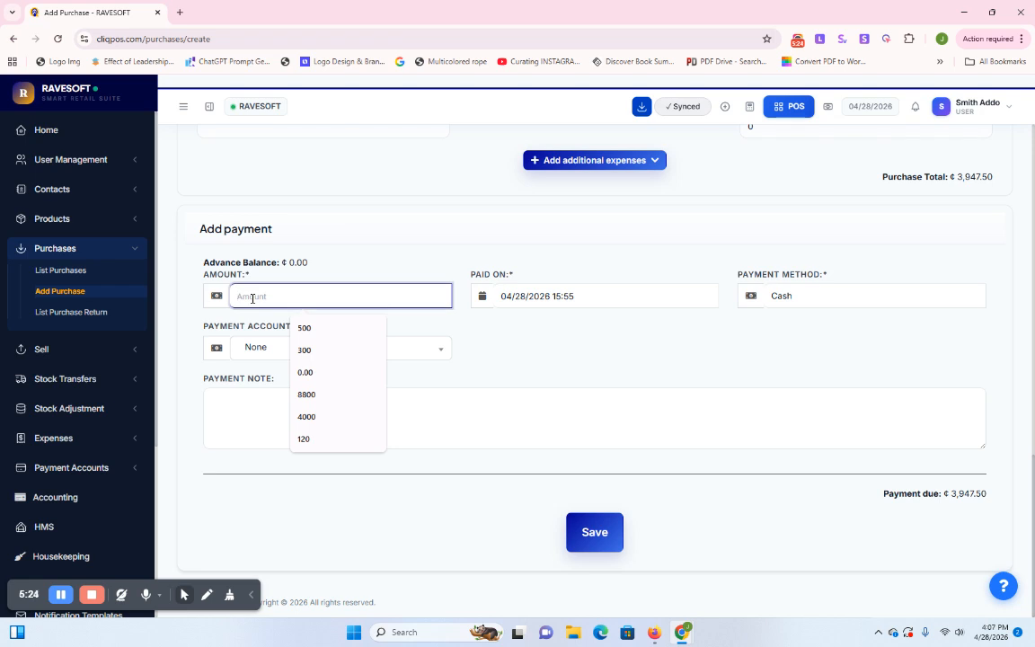
text(39)
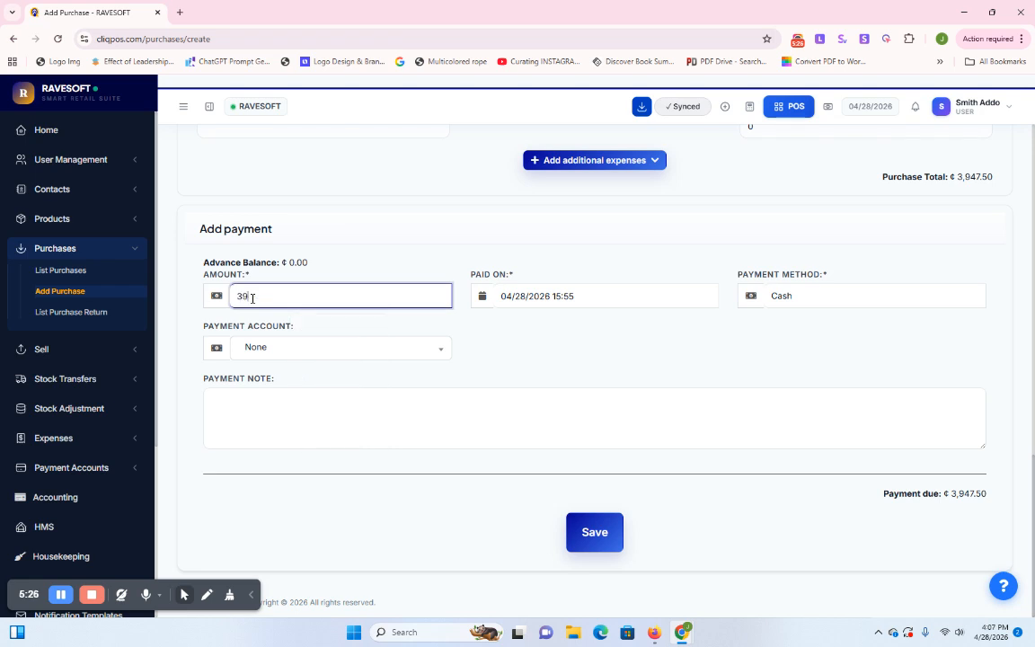
text(47.5)
click(709, 346)
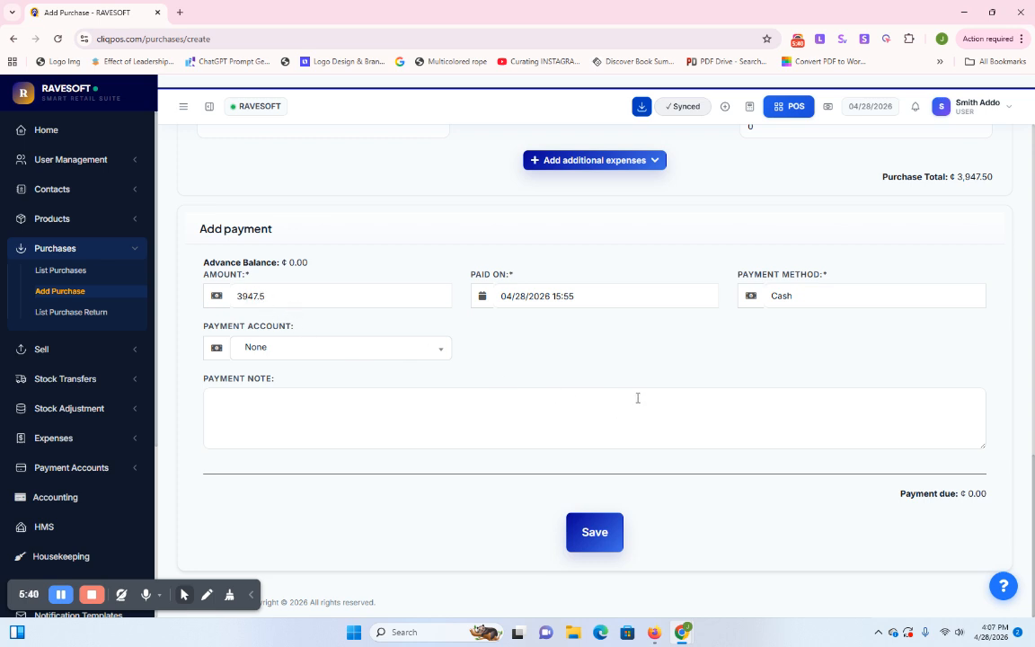
scroll(626, 505, up, 1)
scroll(603, 566, down, 1)
scroll(671, 437, up, 6)
scroll(670, 439, up, 5)
scroll(543, 432, down, 2)
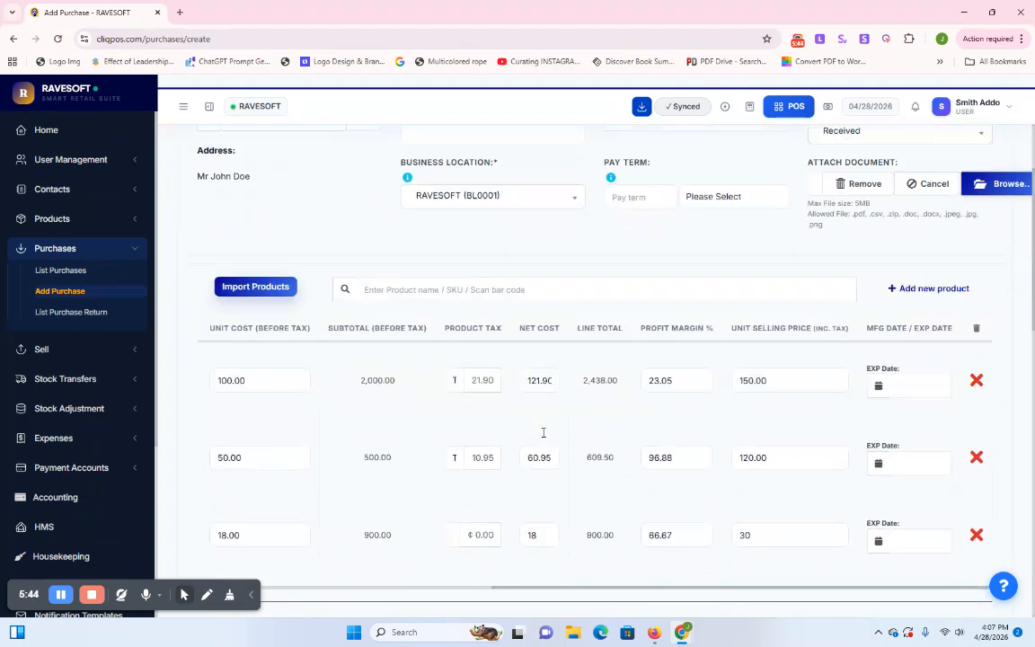
scroll(261, 416, down, 2)
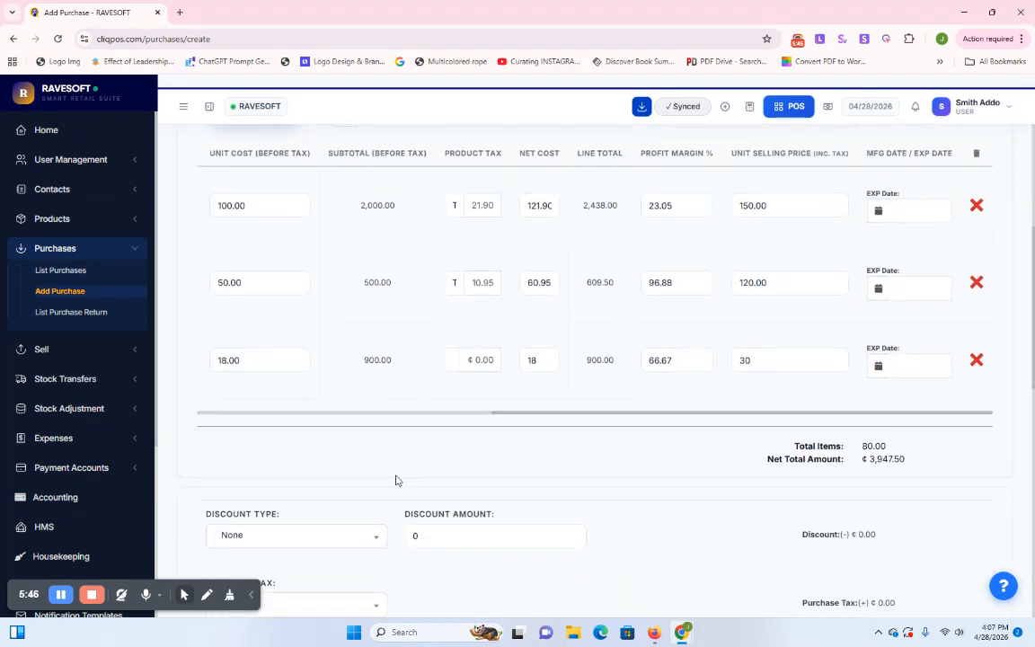
click(200, 415)
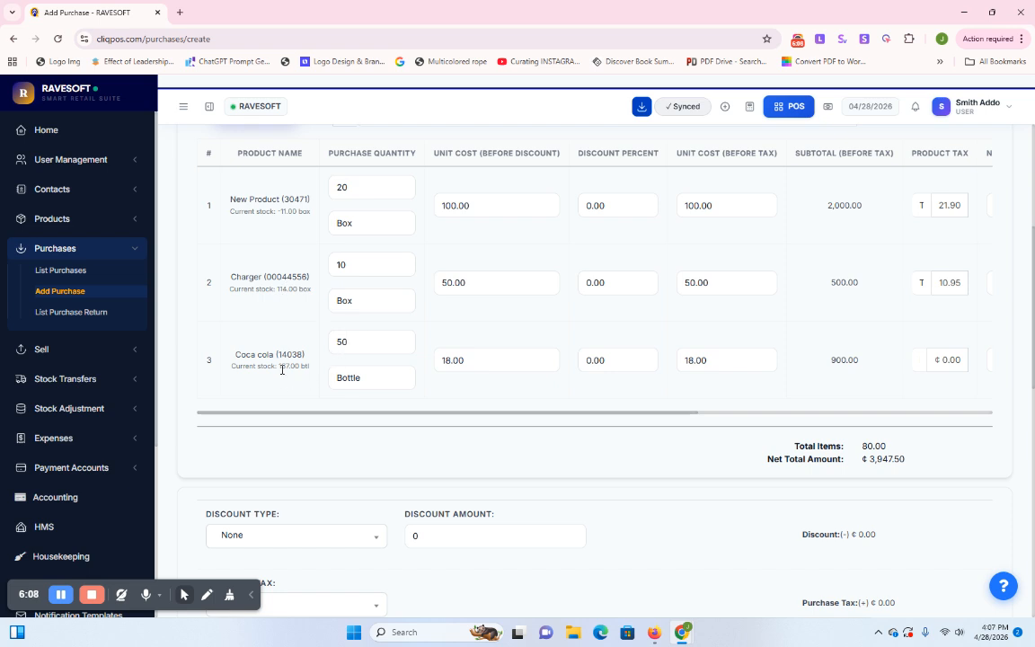
scroll(576, 329, down, 10)
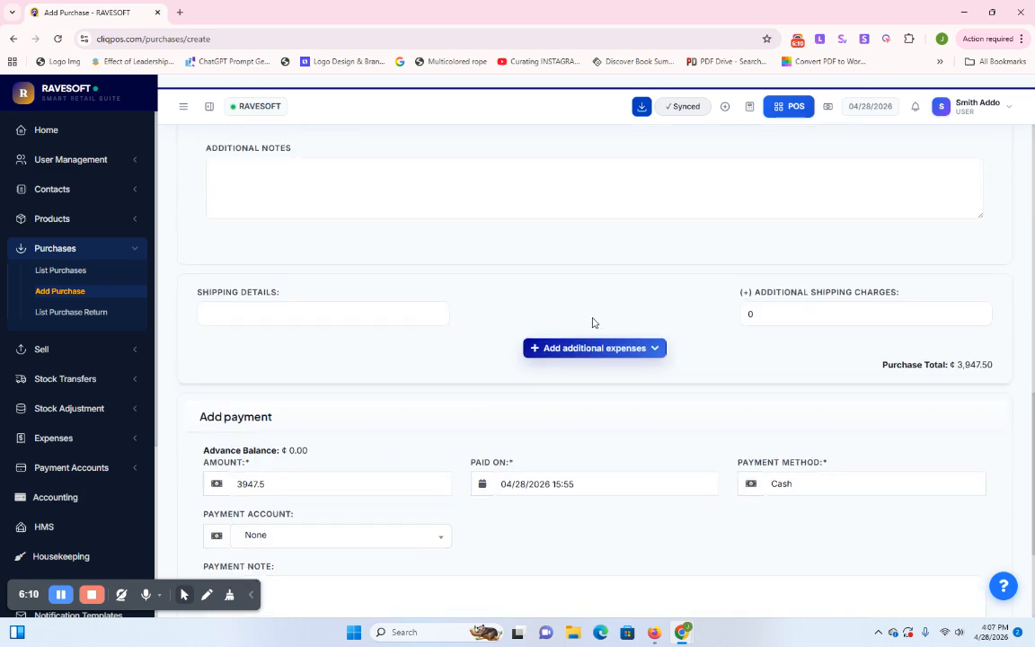
scroll(594, 324, up, 1)
scroll(592, 323, up, 15)
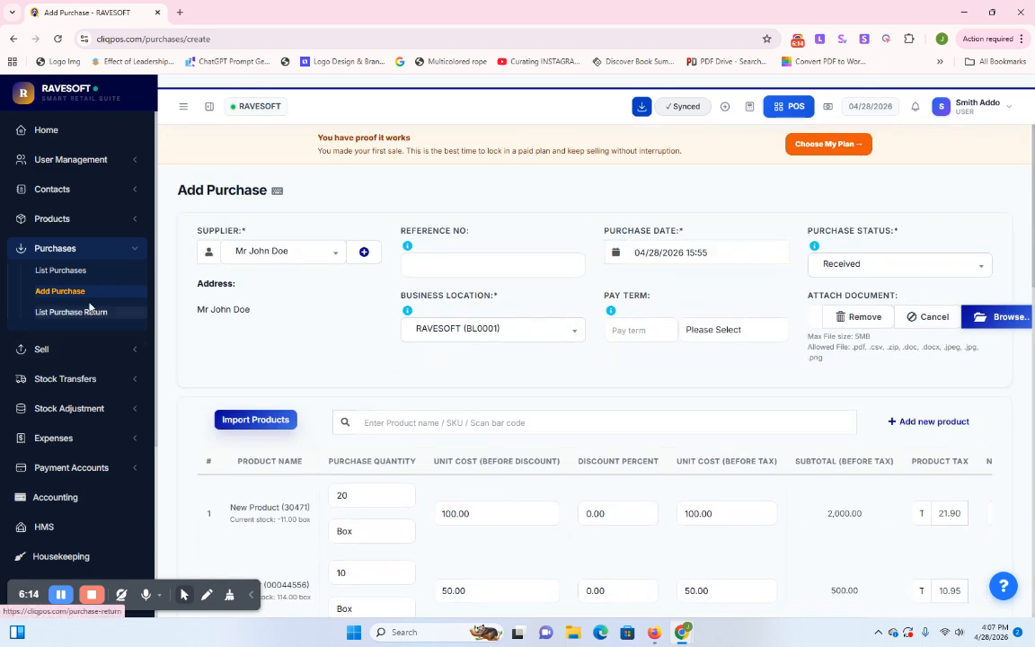
scroll(556, 290, down, 15)
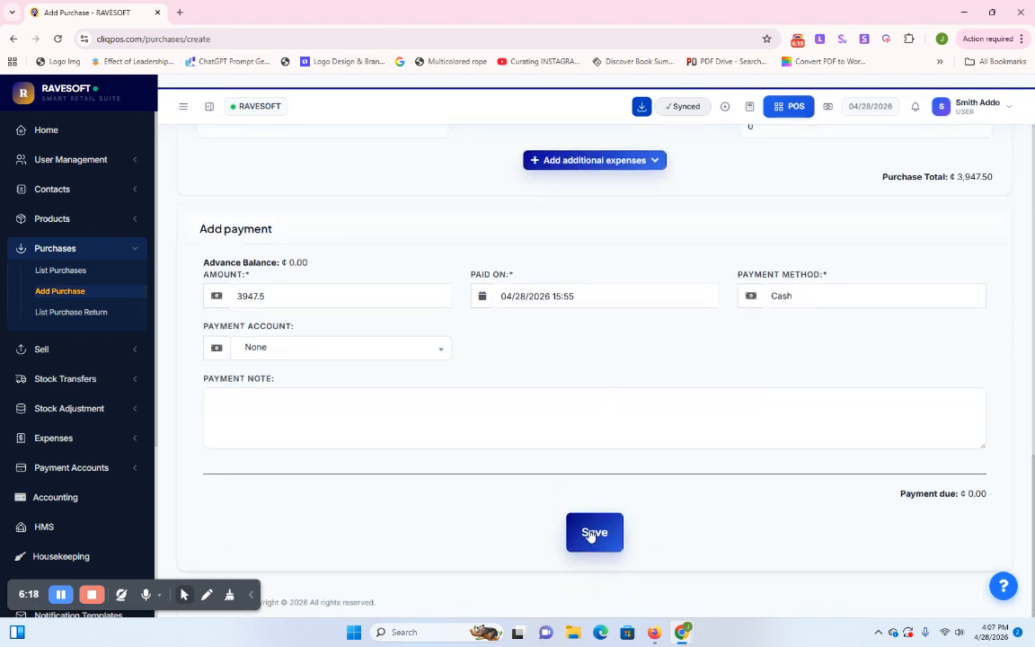
Save the purchase, which is listed as Received and Paid at ₵3,947.50
click(591, 534)
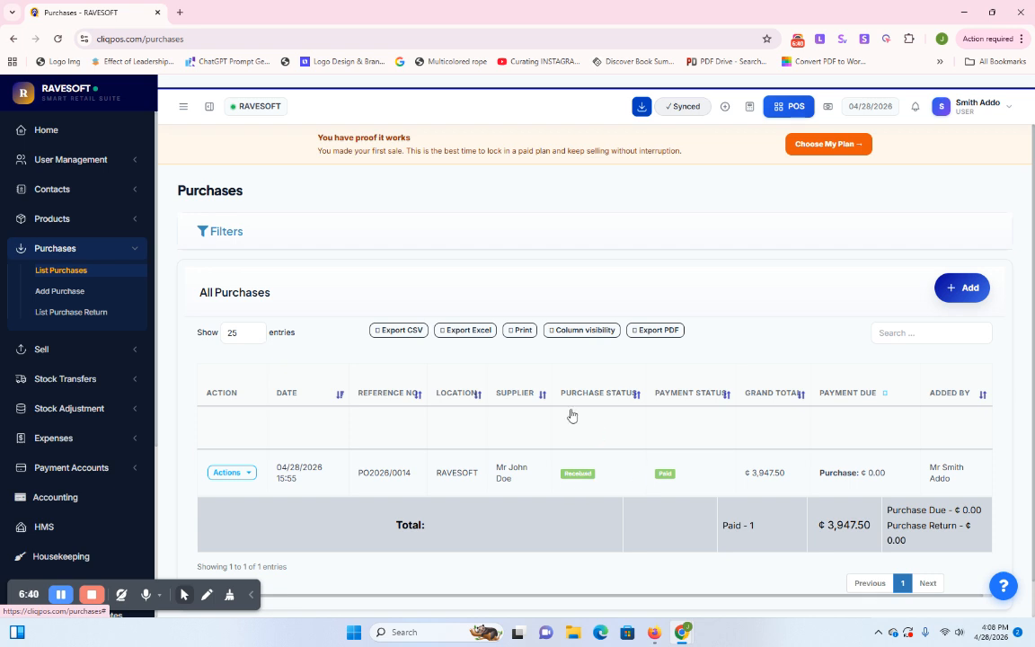
scroll(638, 420, down, 1)
scroll(638, 420, up, 1)
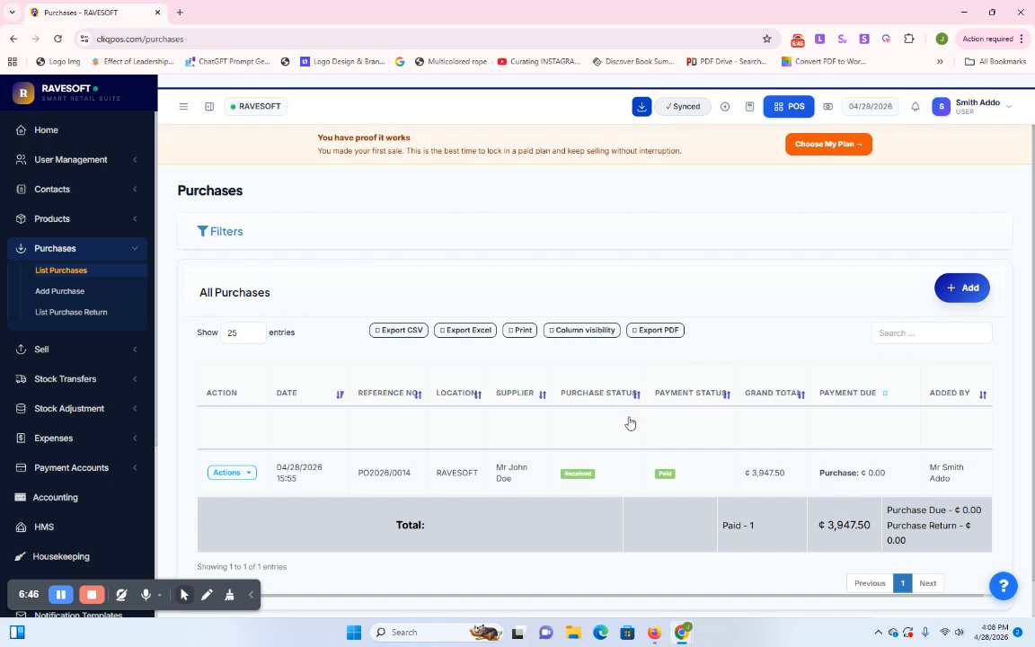
Start a new purchase from the same supplier, status Pending, at business location RAVESOFT (BL0001)
click(948, 294)
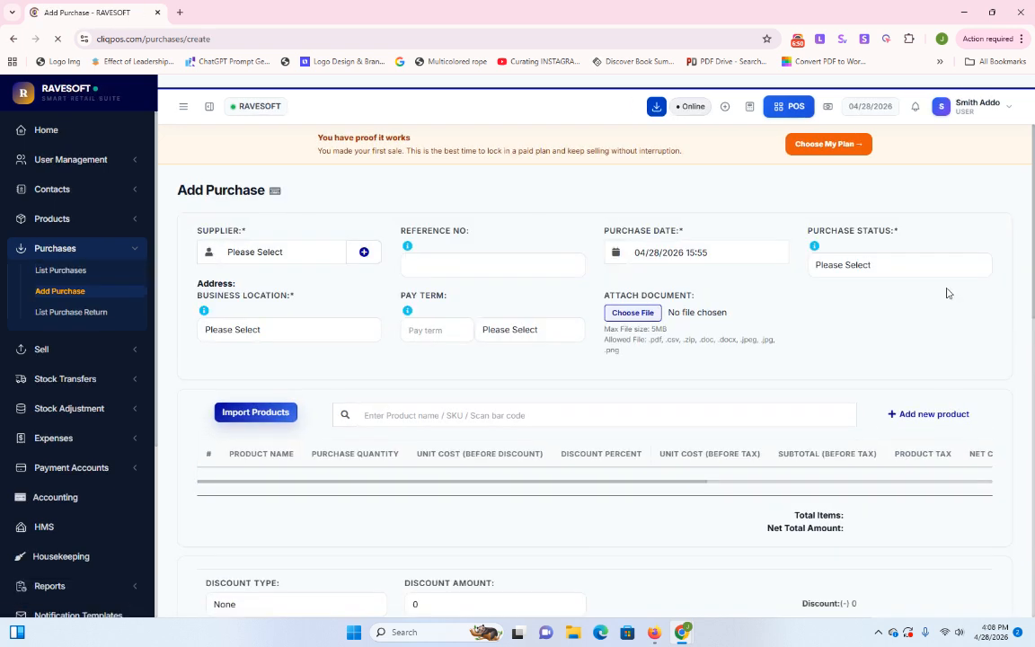
click(268, 252)
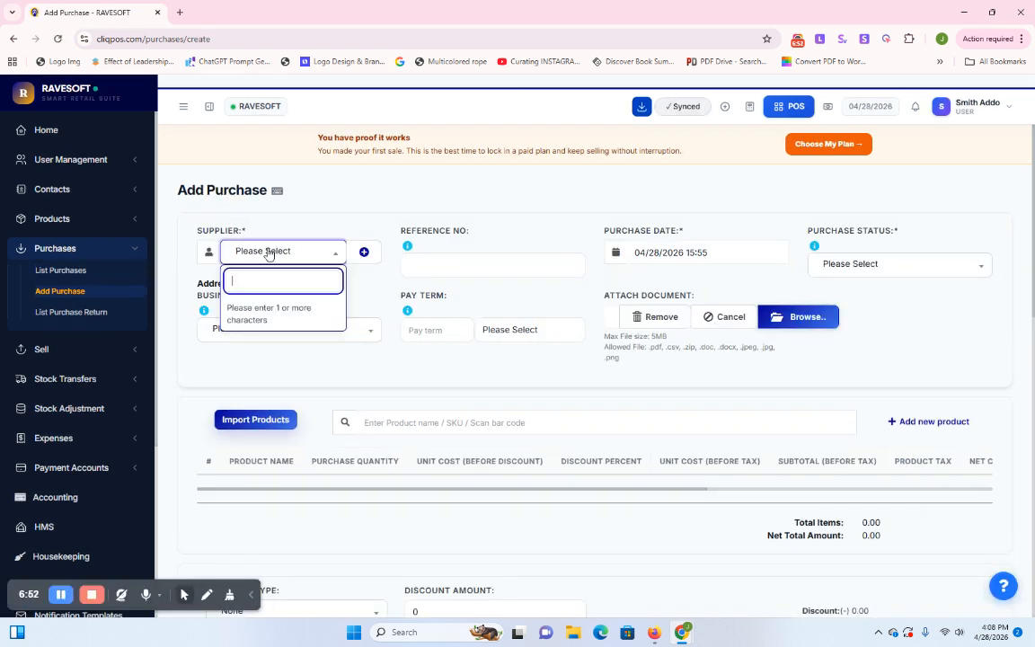
text(jo)
text(hn)
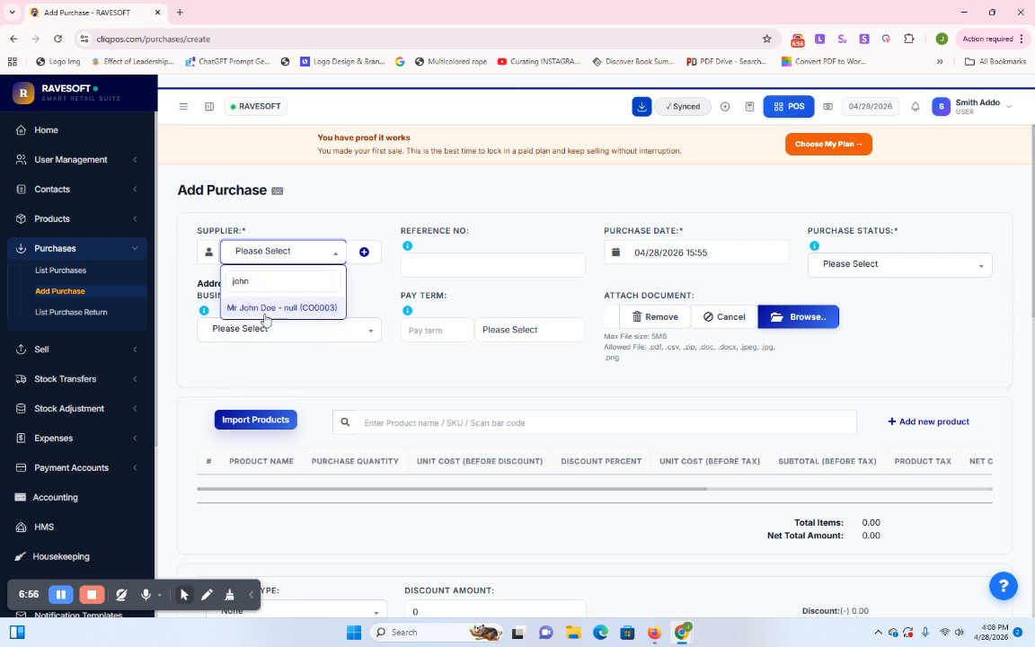
click(264, 306)
click(873, 266)
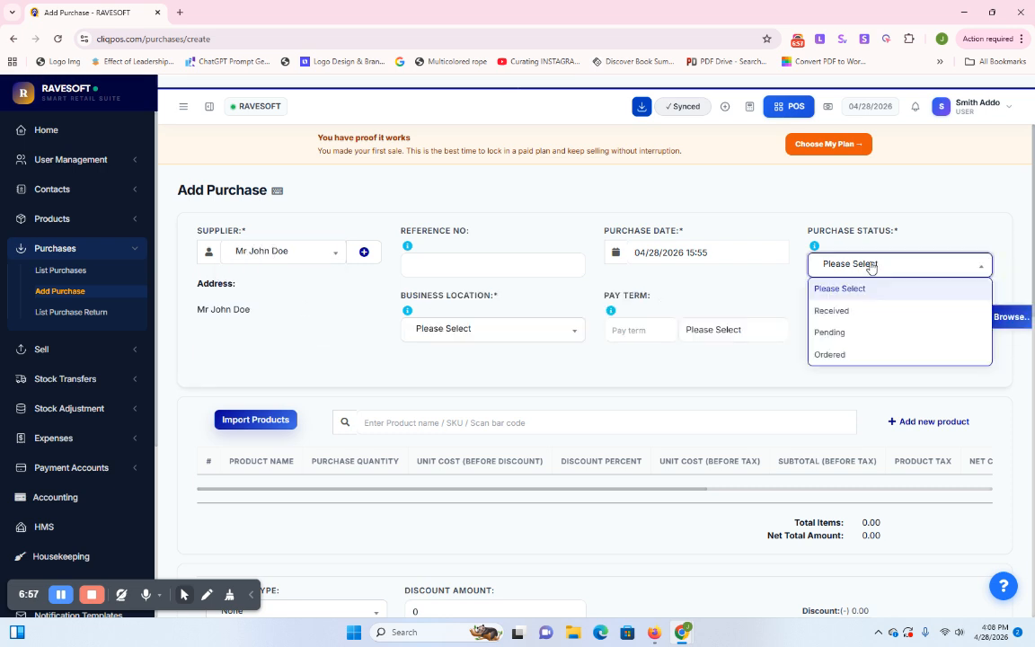
click(831, 333)
scroll(412, 362, down, 3)
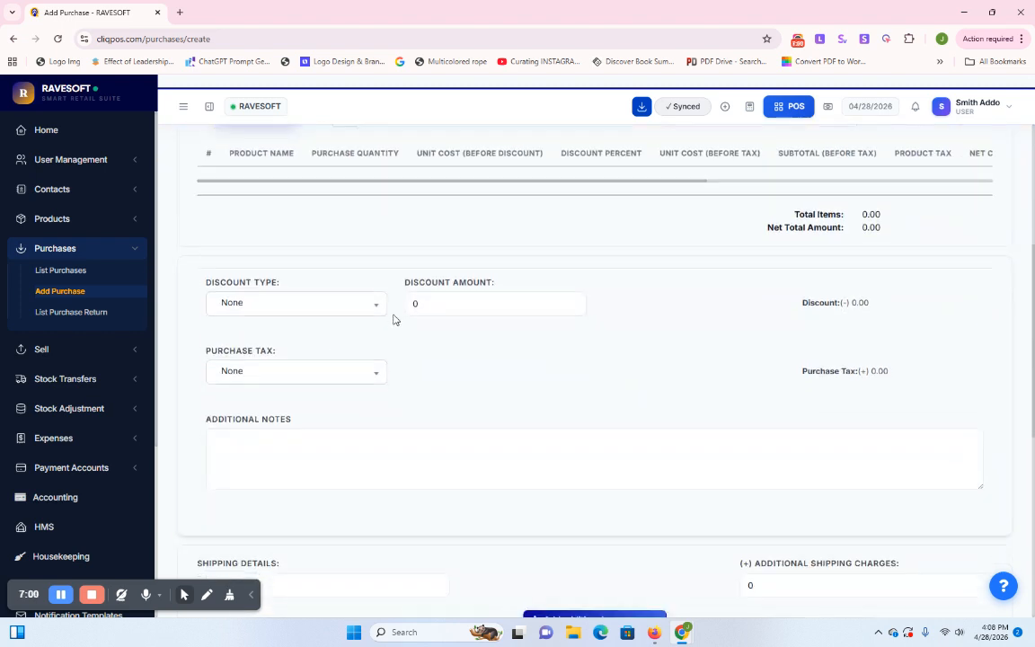
scroll(449, 262, up, 3)
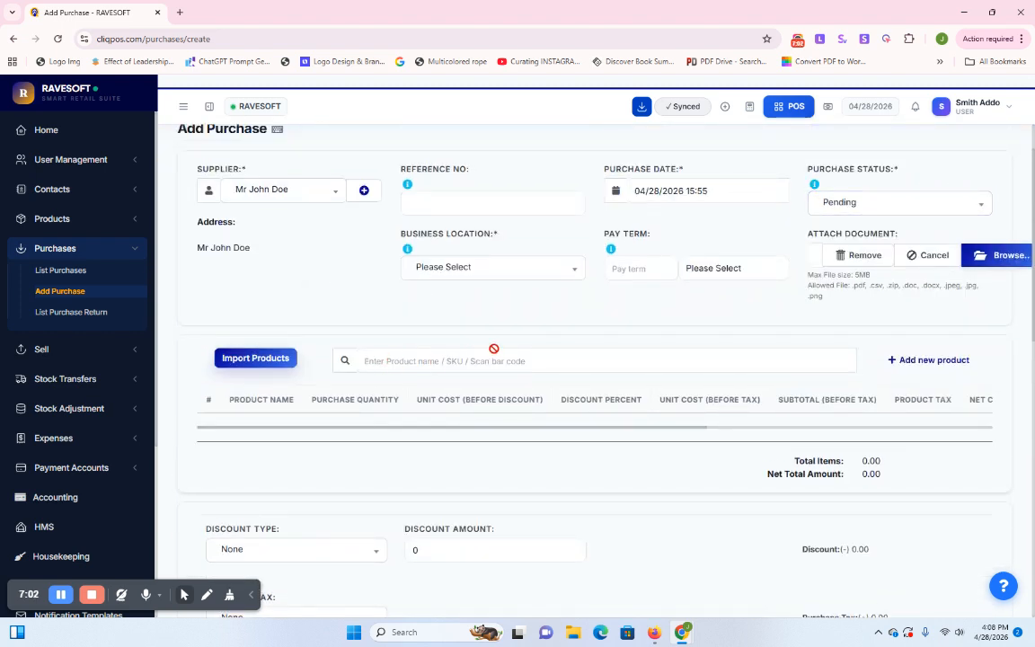
click(494, 271)
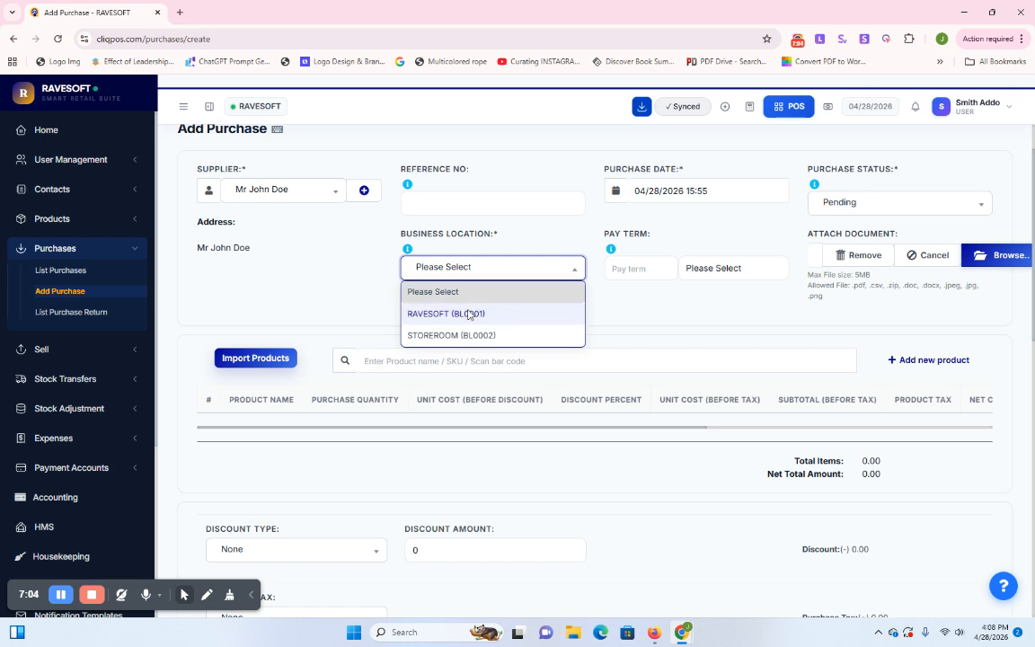
click(469, 311)
Add New product (35729) with quantity 5, for a ₵500.00 total
click(459, 362)
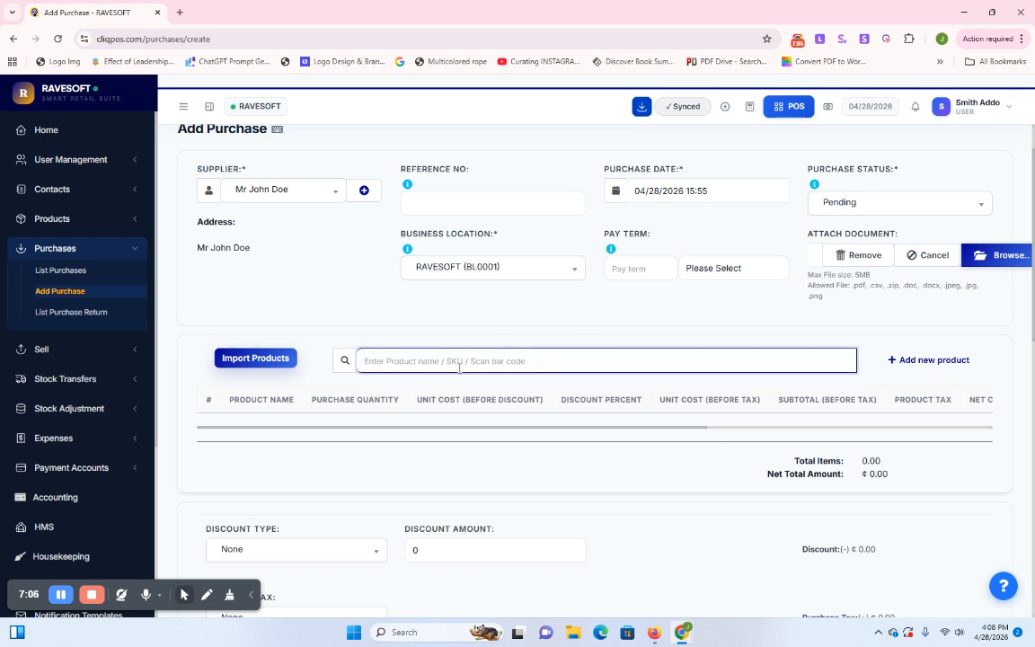
text(ne)
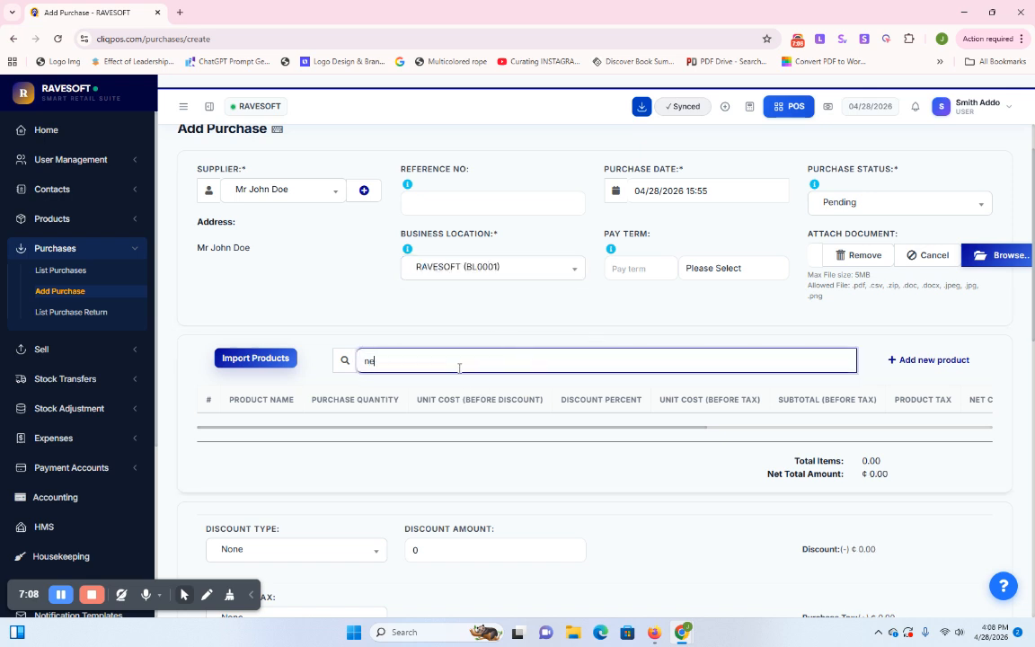
text(w)
scroll(454, 359, down, 1)
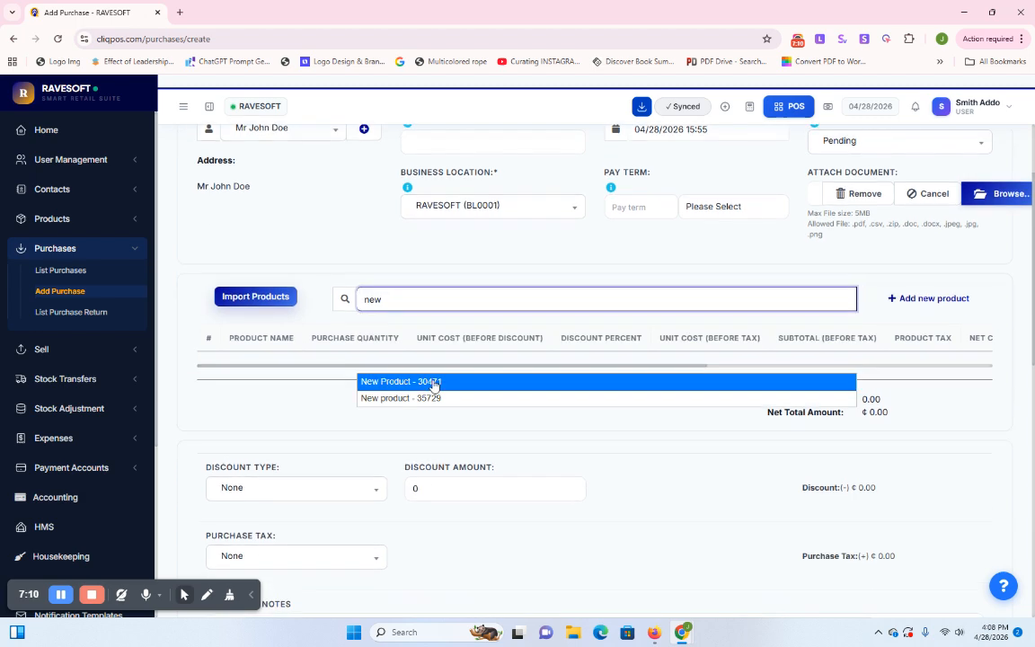
click(406, 398)
scroll(681, 404, down, 6)
scroll(645, 360, up, 7)
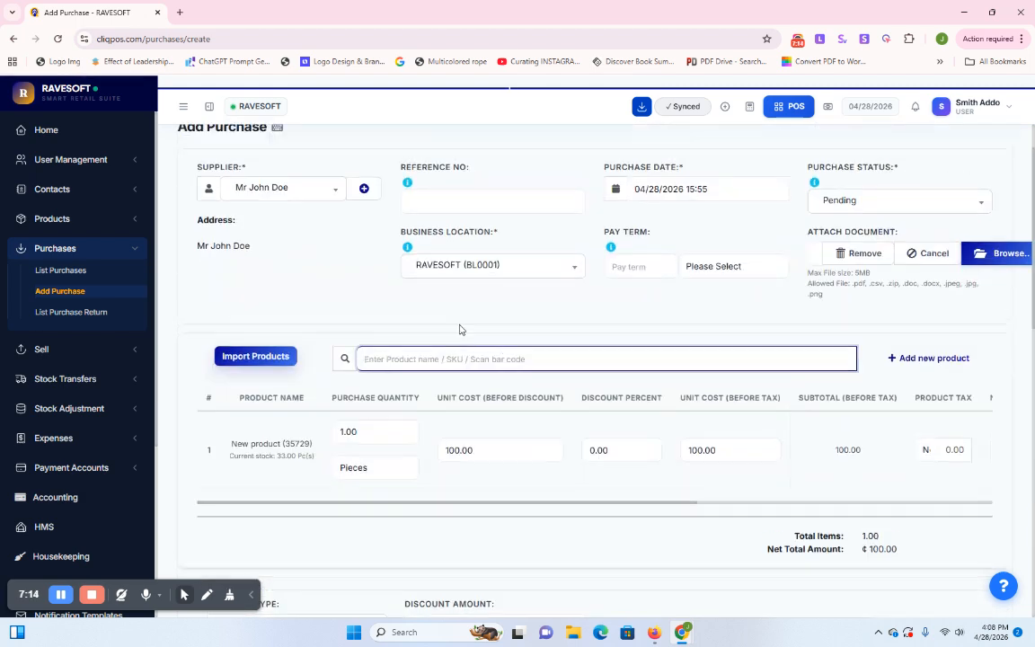
scroll(454, 337, down, 2)
click(343, 311)
text(5)
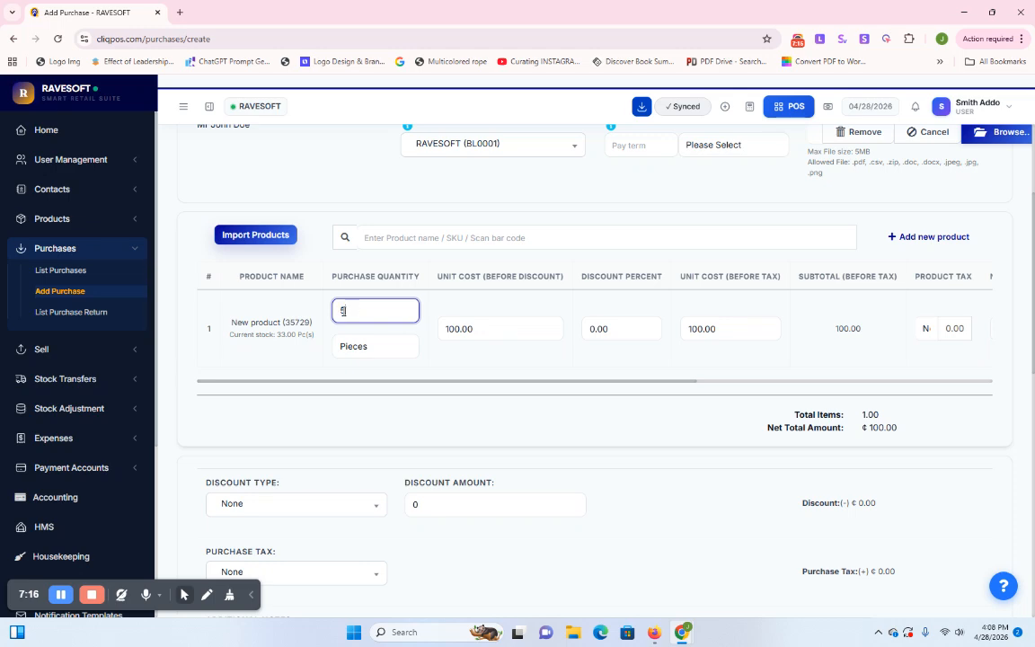
click(541, 363)
scroll(543, 363, down, 1)
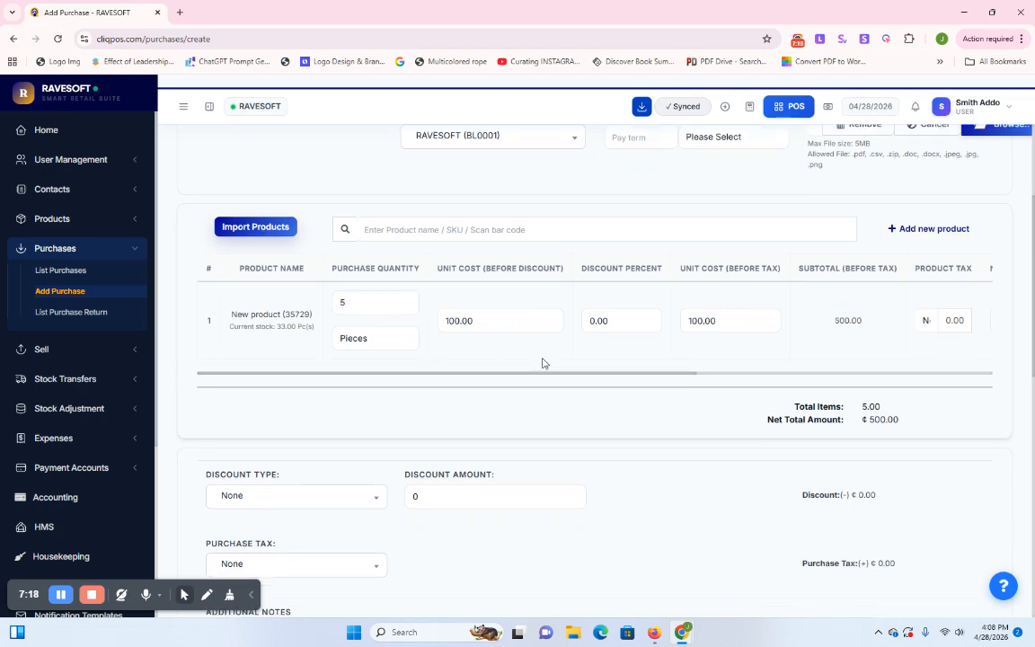
scroll(542, 363, down, 2)
scroll(717, 298, down, 5)
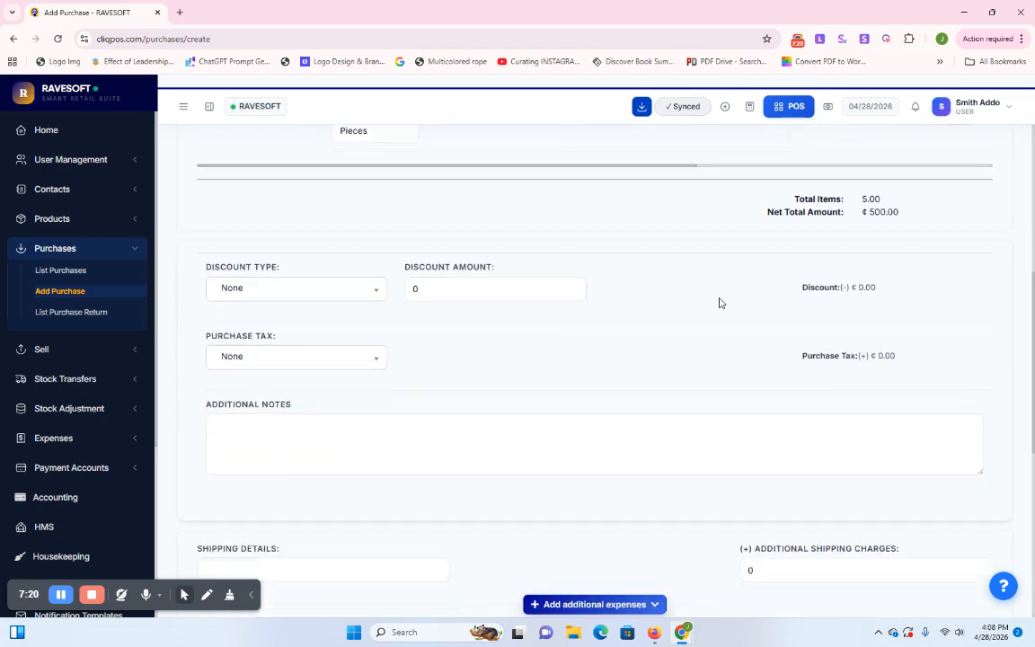
scroll(470, 310, up, 7)
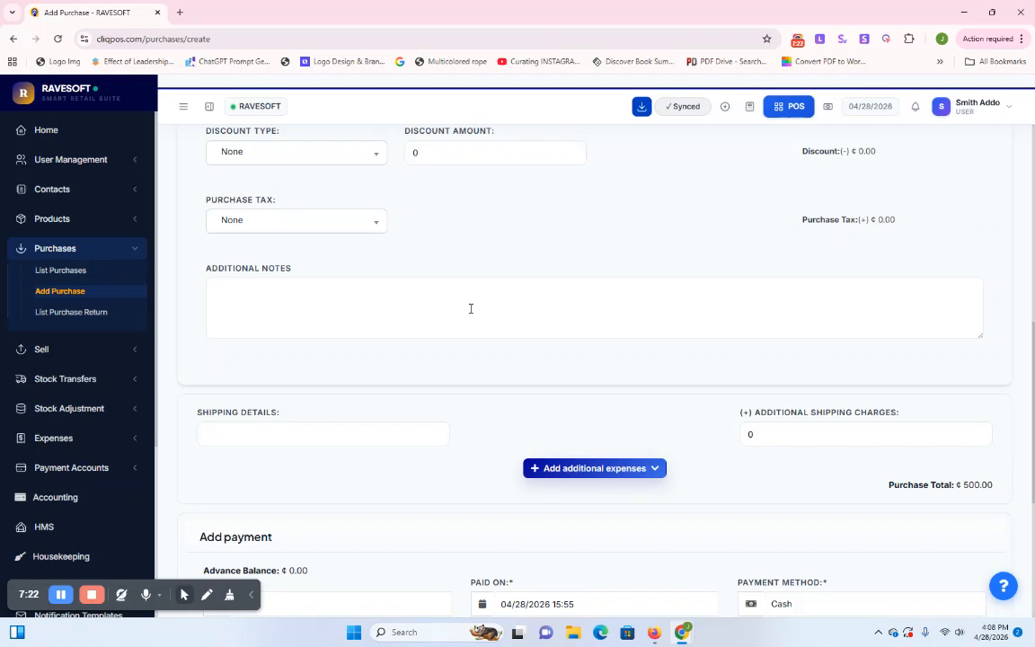
scroll(350, 351, down, 5)
scroll(328, 360, down, 2)
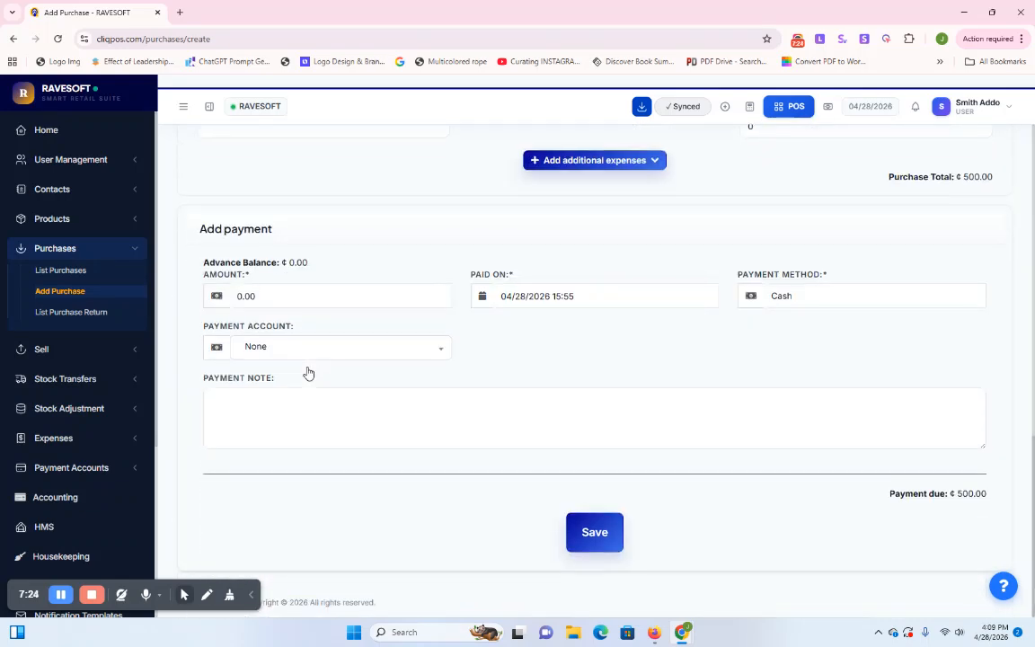
scroll(288, 431, up, 3)
scroll(230, 421, down, 1)
Enter 500 in the payment amount field
click(241, 420)
text(5)
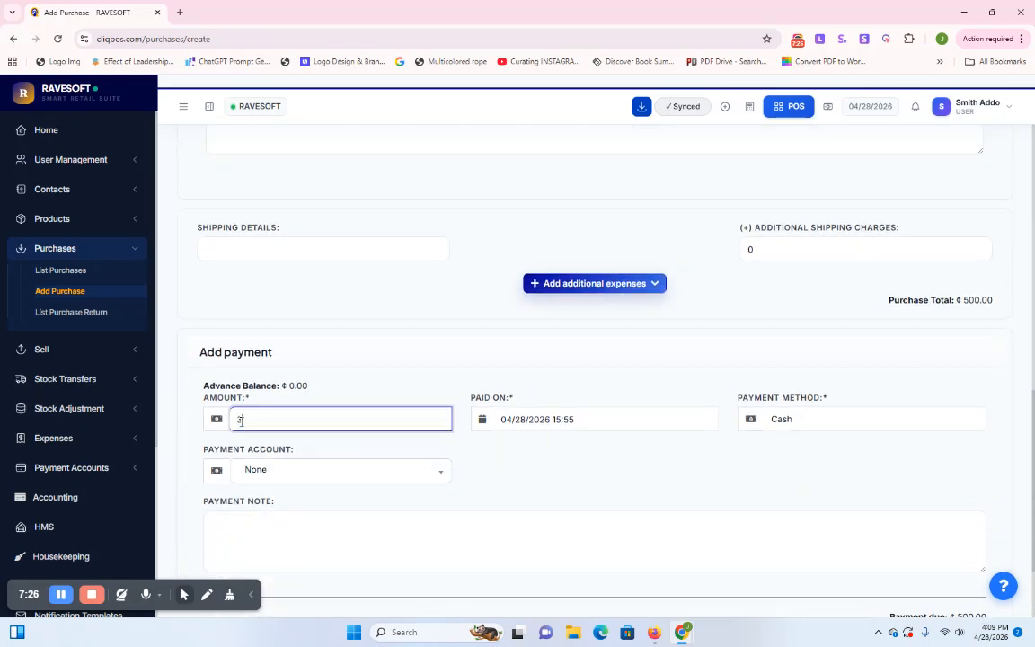
text(00)
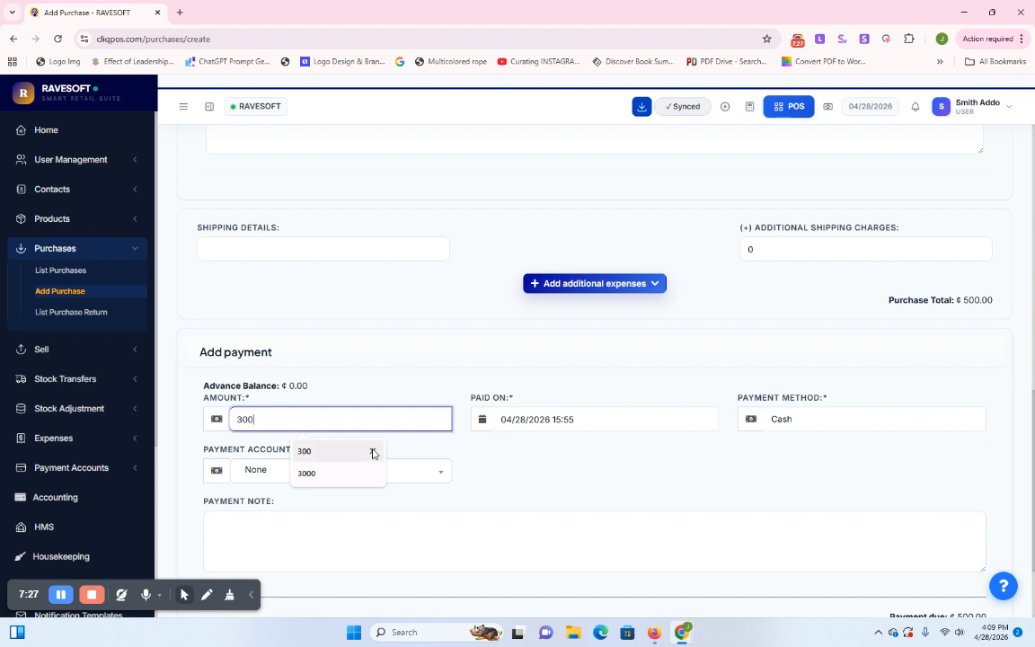
click(550, 458)
scroll(550, 459, down, 2)
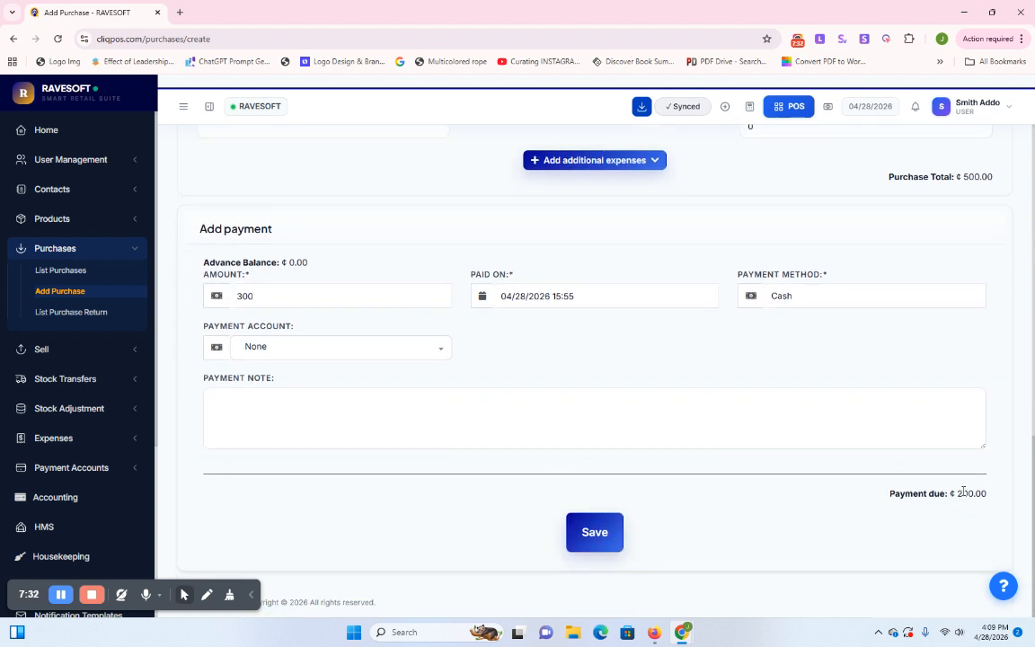
scroll(557, 355, up, 10)
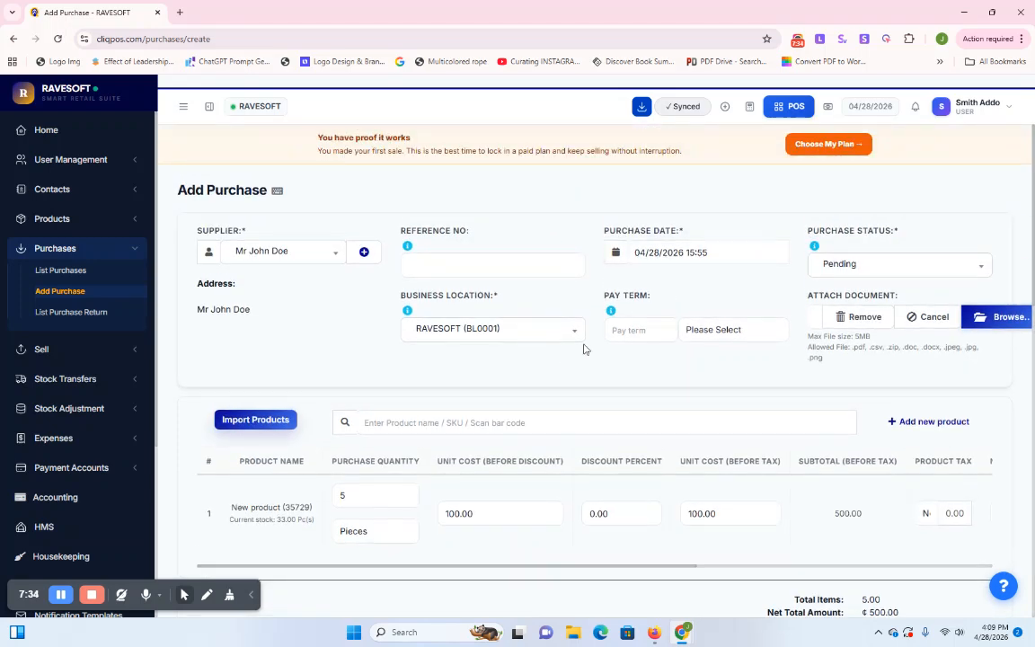
scroll(890, 526, down, 4)
scroll(862, 494, up, 4)
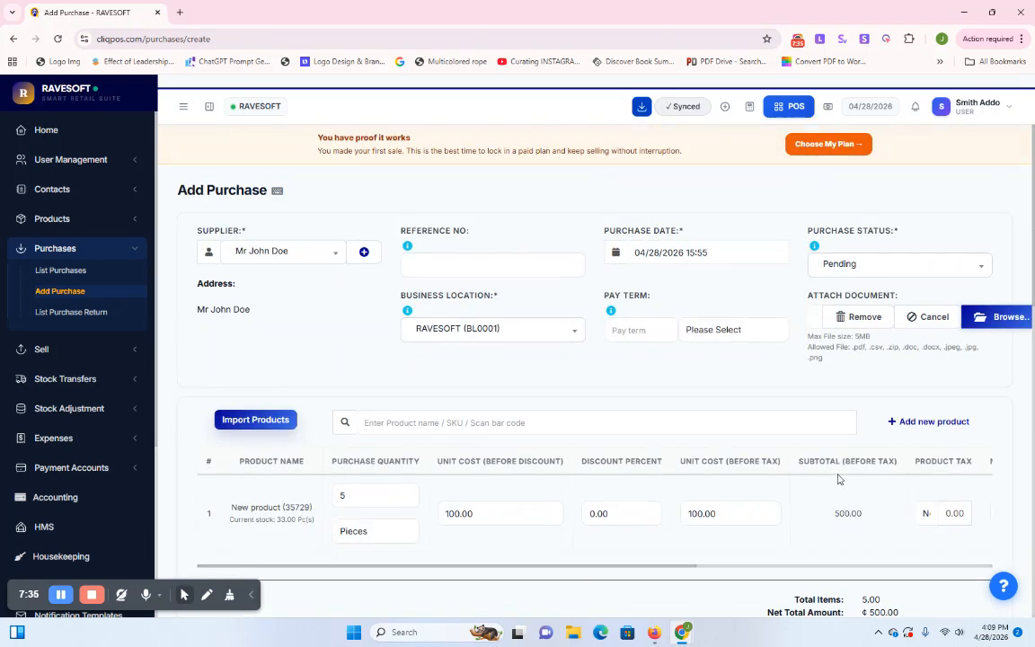
Set the pay term to 2 Months, replacing the initial 15 Days entry
click(639, 329)
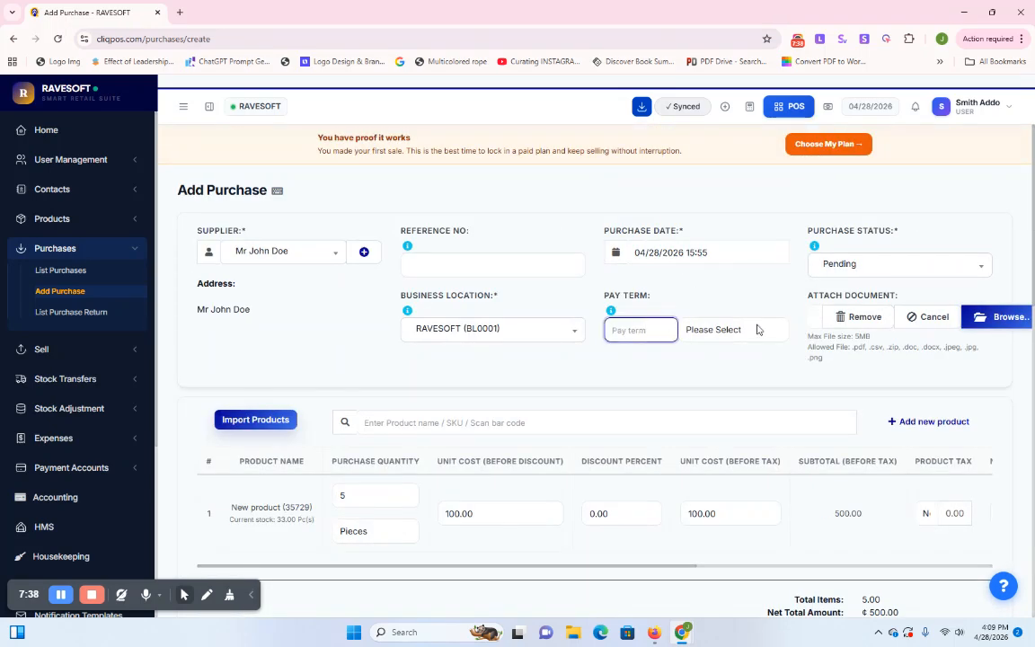
click(709, 333)
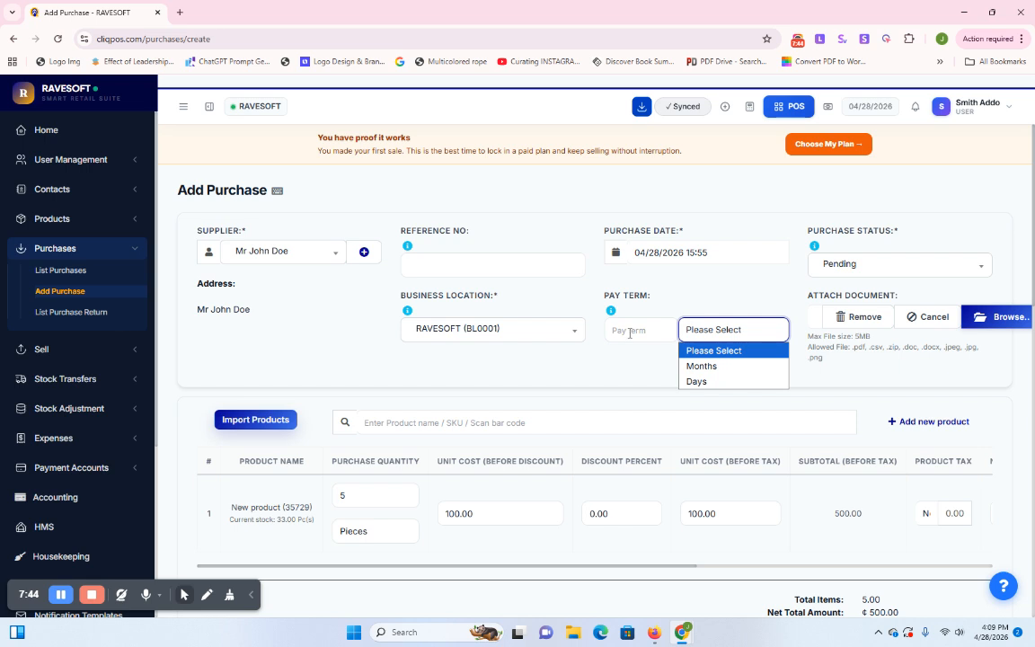
click(701, 381)
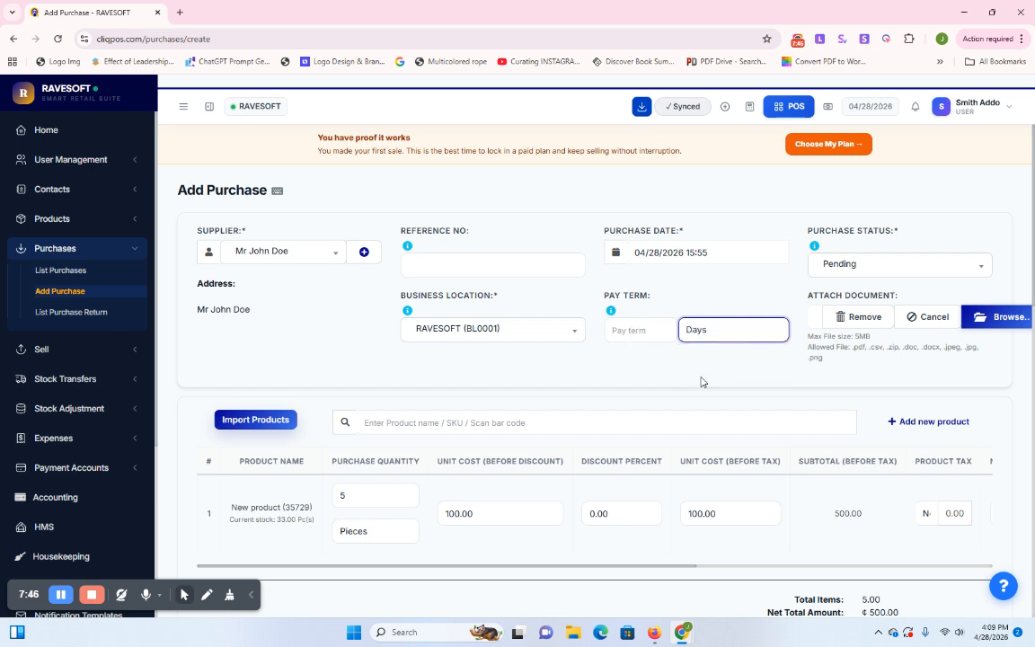
click(620, 330)
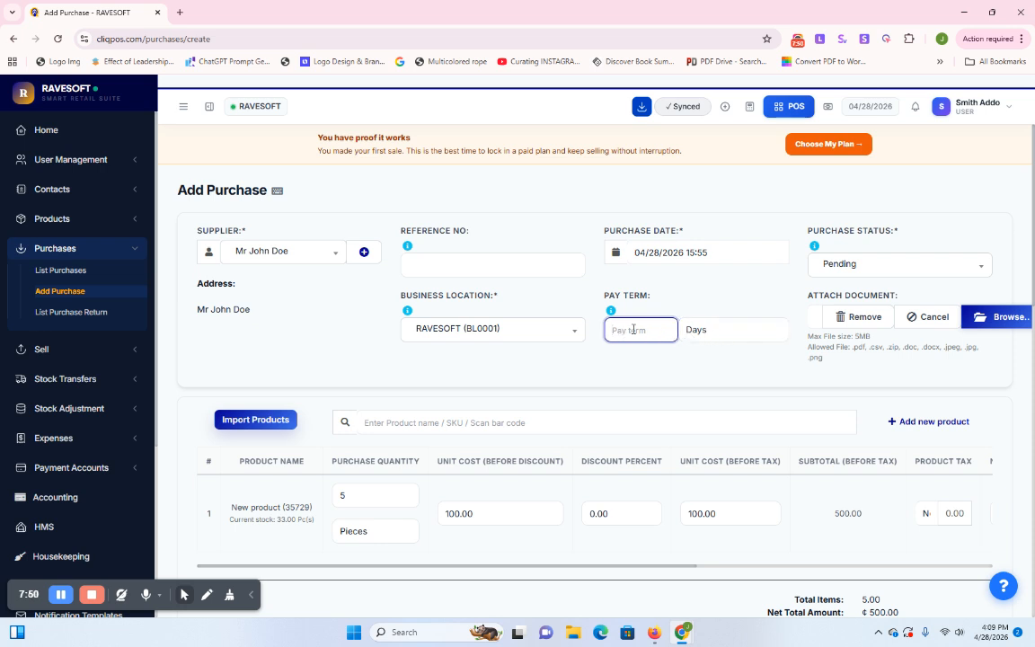
text(15)
click(669, 356)
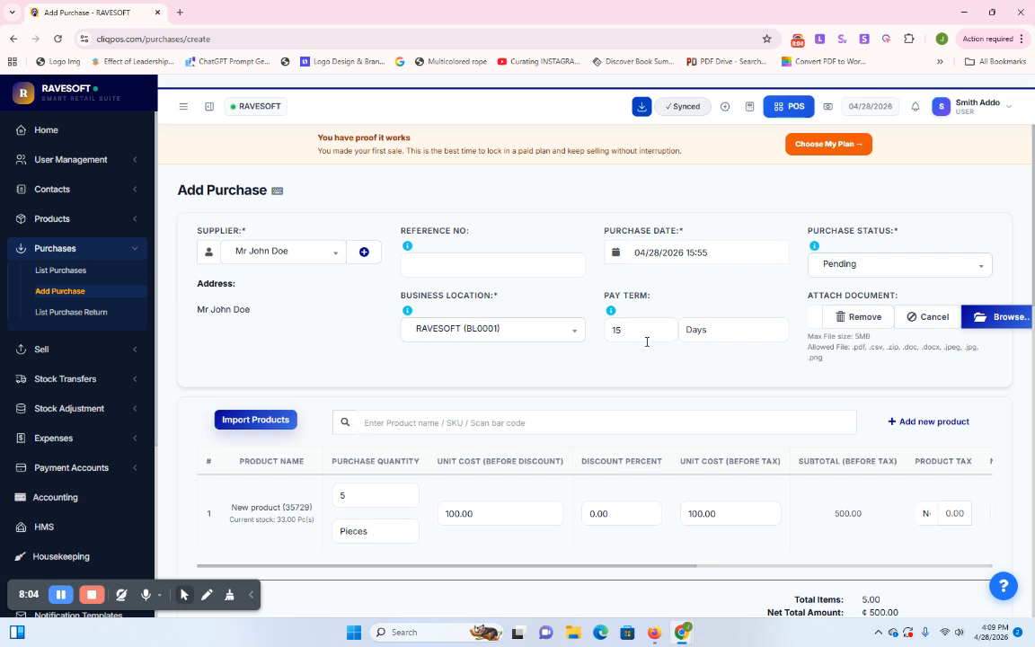
click(709, 337)
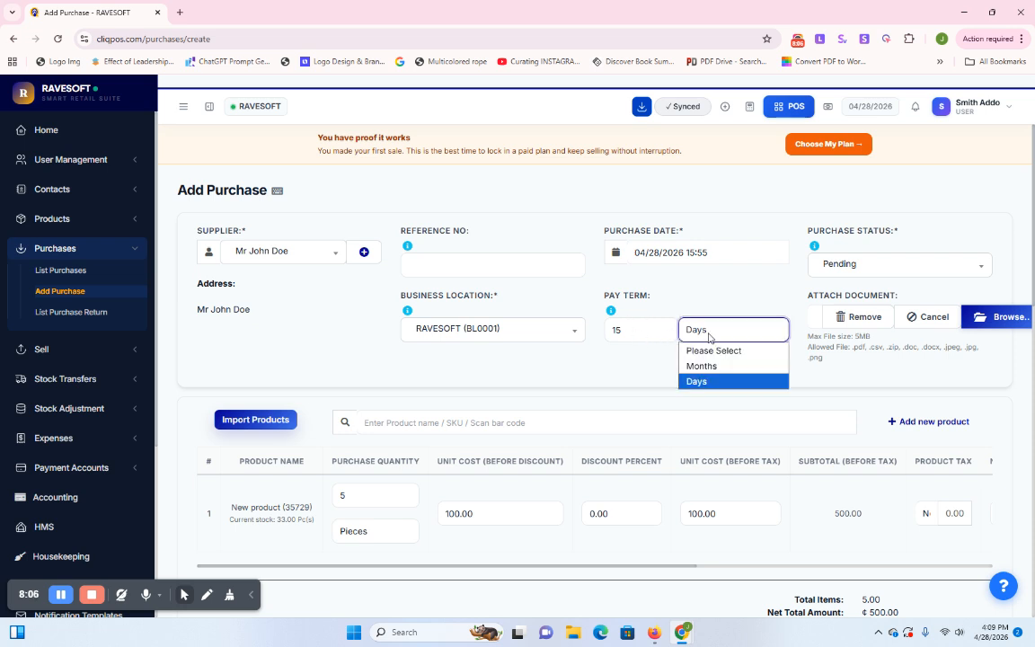
click(715, 367)
drag(653, 337, 580, 343)
text(2)
click(679, 372)
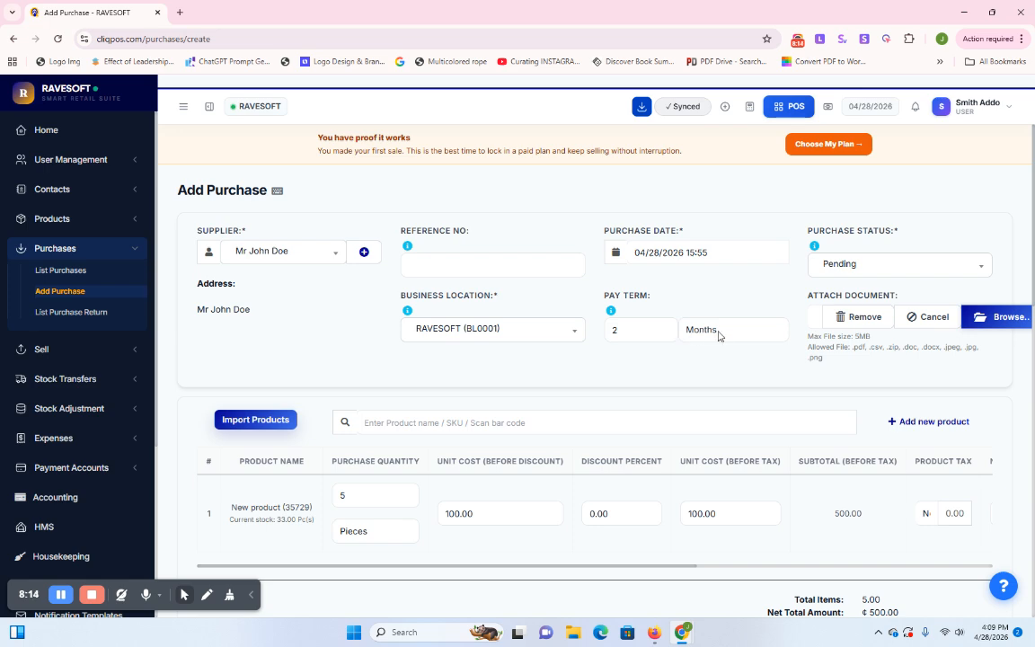
scroll(706, 341, down, 10)
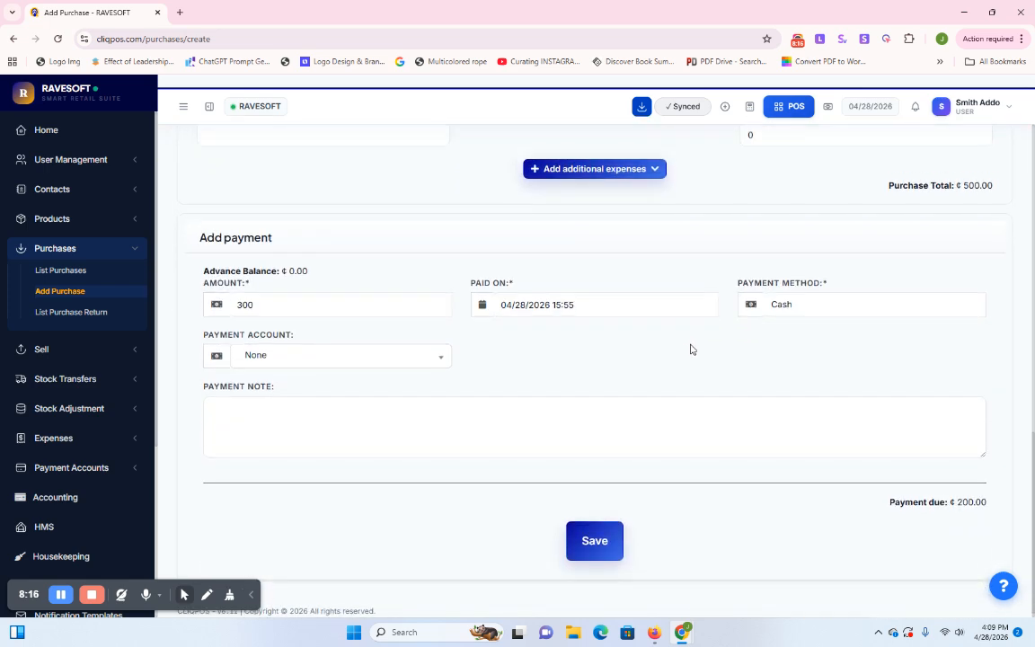
Save the purchase and check PO2026/0015 in the Purchases list: Pending, ₵200.00 due
click(585, 537)
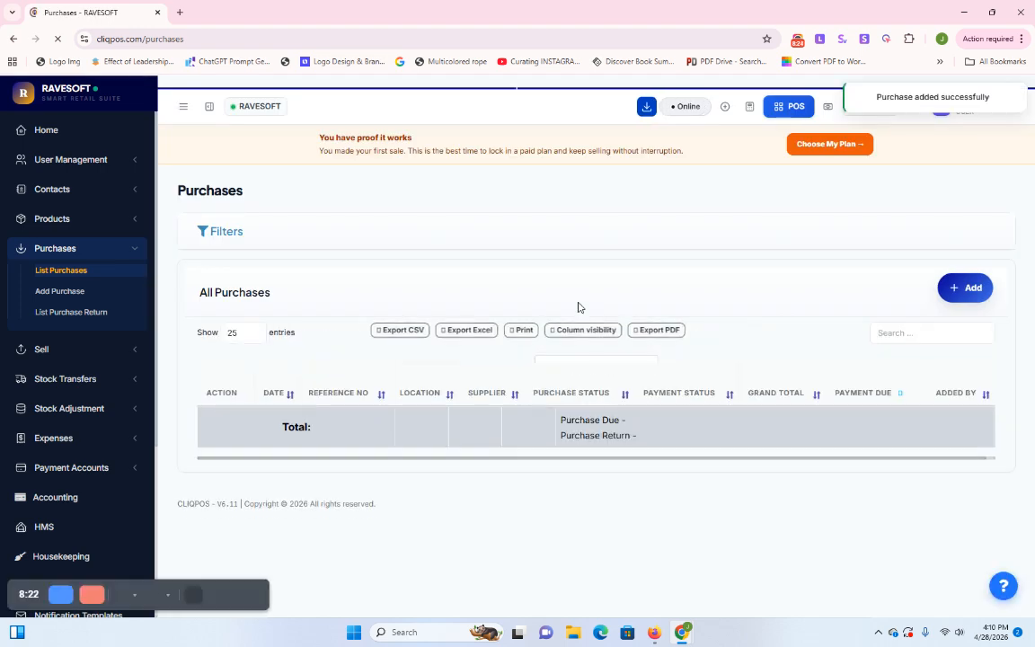
scroll(611, 342, down, 1)
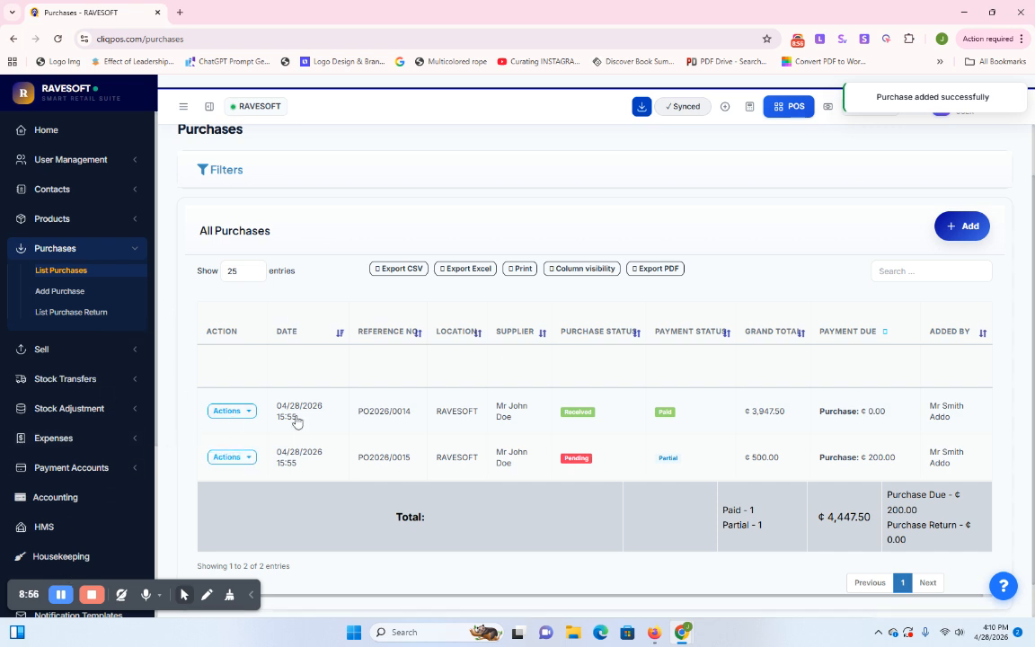
Open purchase PO2026/0015 for editing from its Actions menu
click(230, 459)
scroll(325, 403, up, 3)
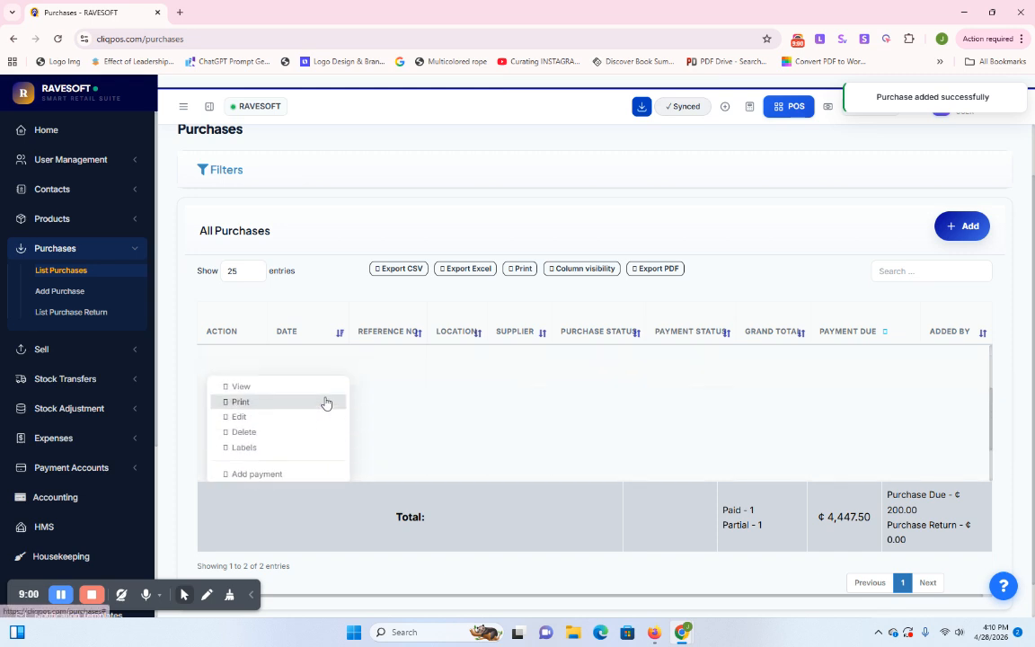
scroll(310, 418, down, 3)
scroll(308, 428, up, 2)
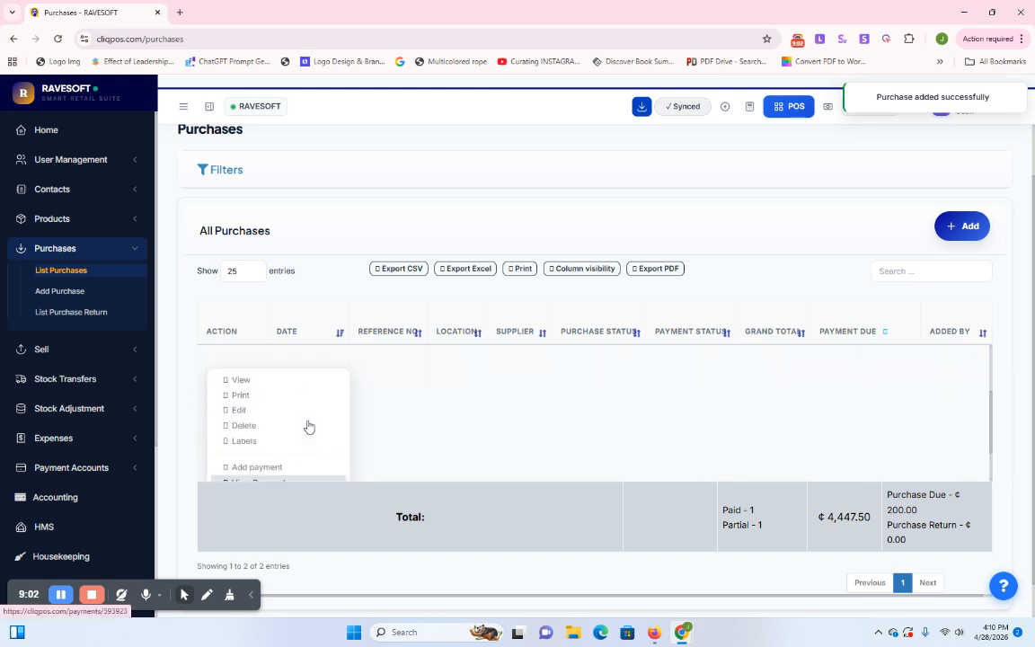
scroll(308, 427, down, 2)
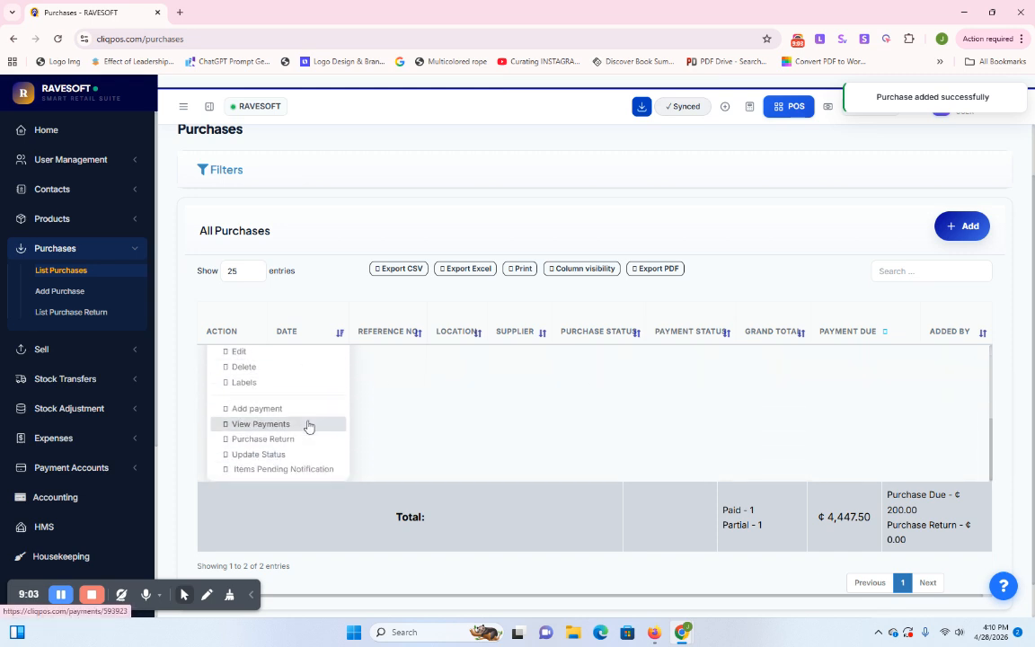
click(239, 354)
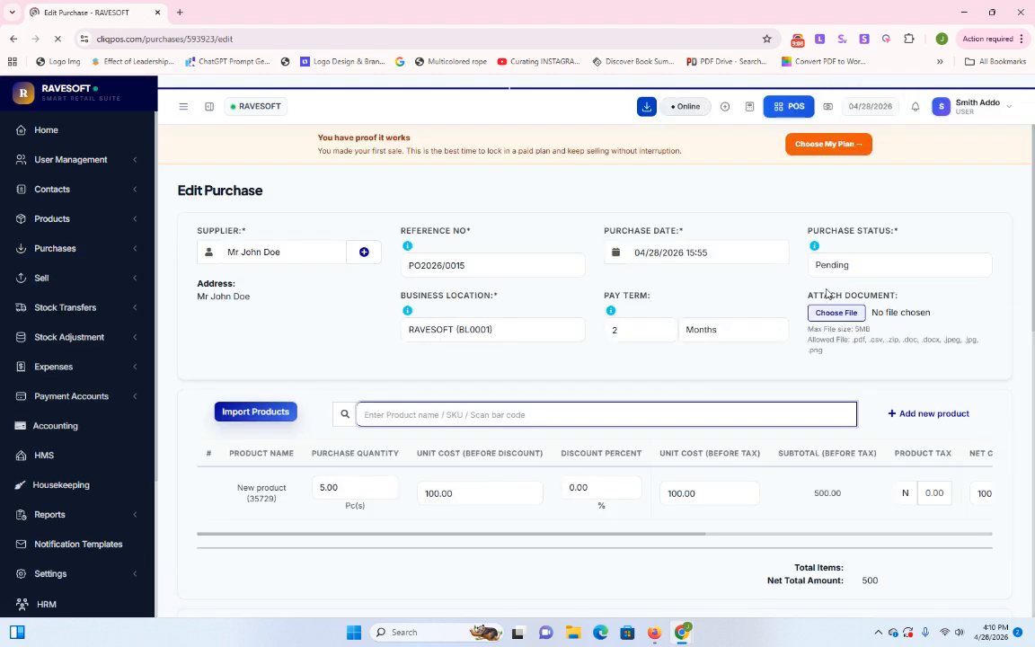
Set its Purchase Status to Received and save the update
click(857, 266)
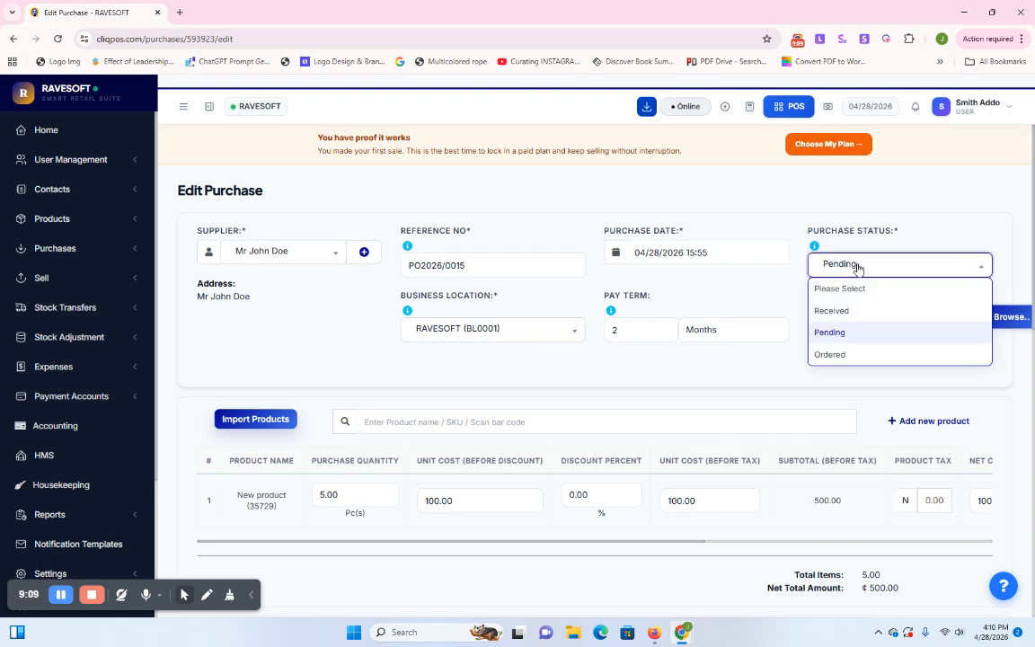
click(846, 312)
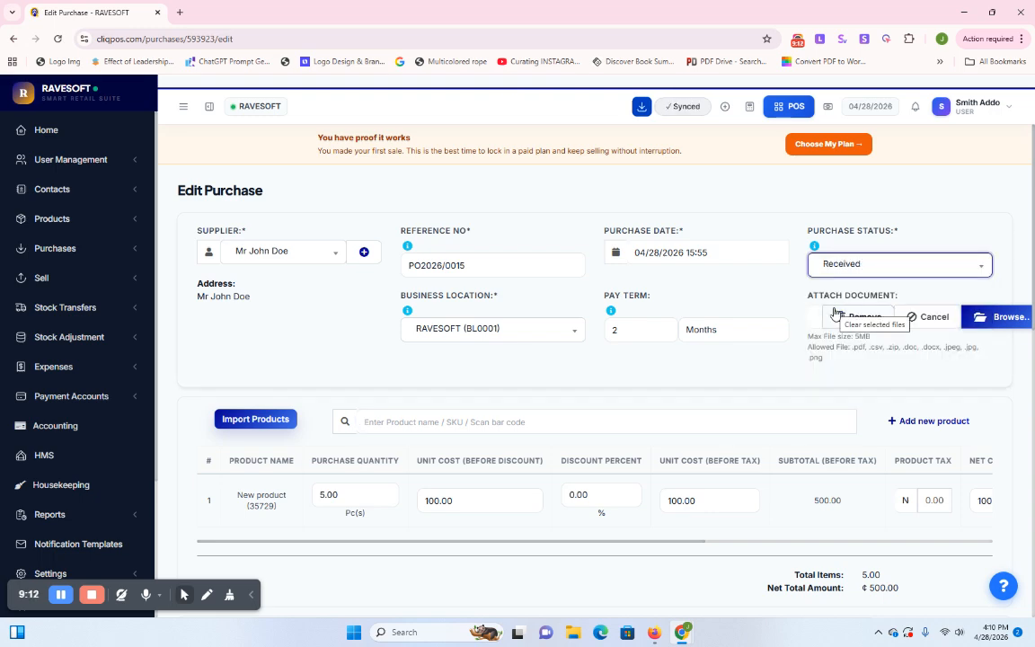
scroll(685, 401, down, 10)
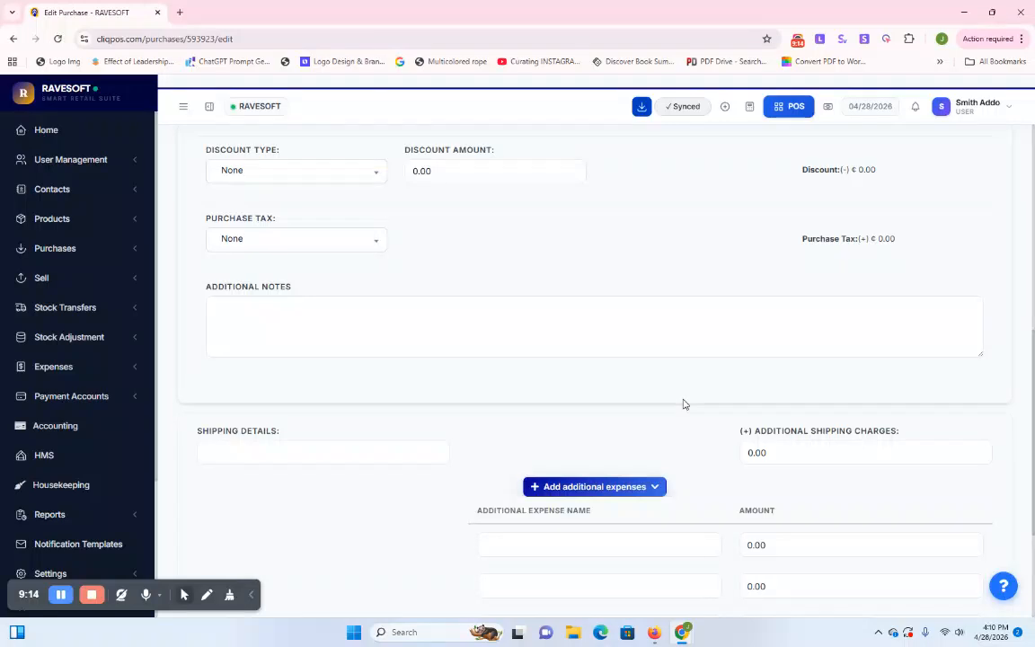
scroll(685, 400, down, 2)
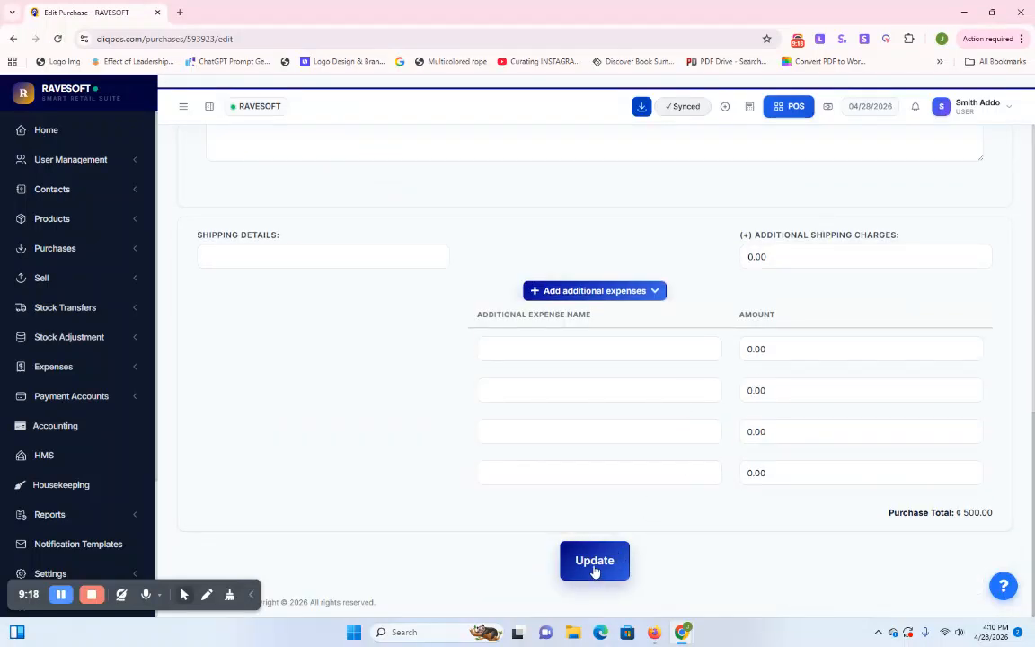
scroll(638, 481, up, 5)
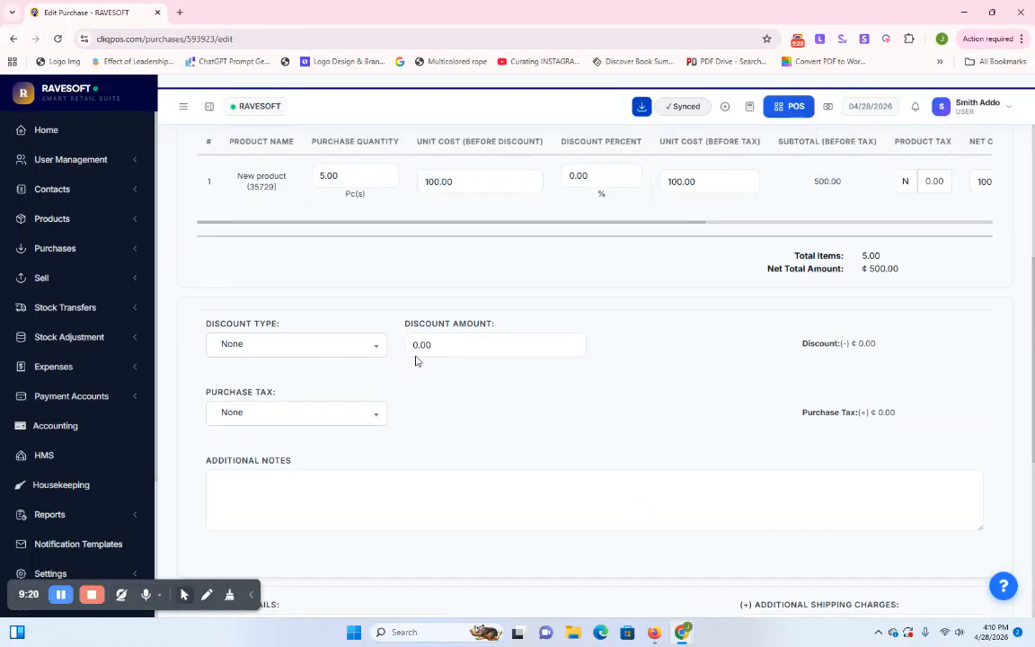
scroll(707, 308, up, 3)
scroll(704, 308, down, 7)
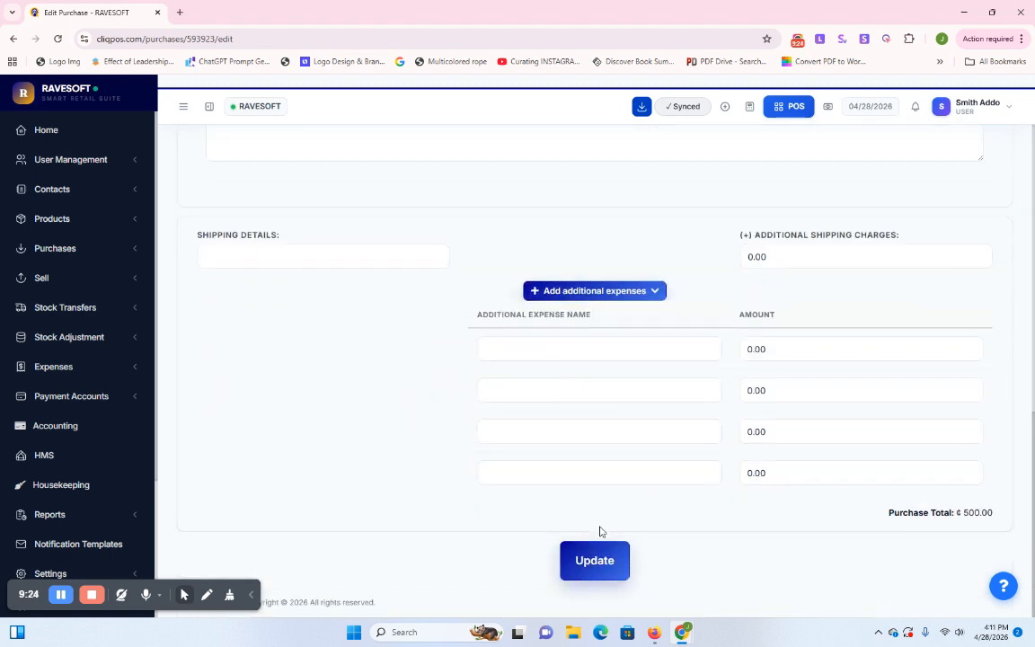
scroll(575, 503, up, 5)
scroll(561, 474, down, 5)
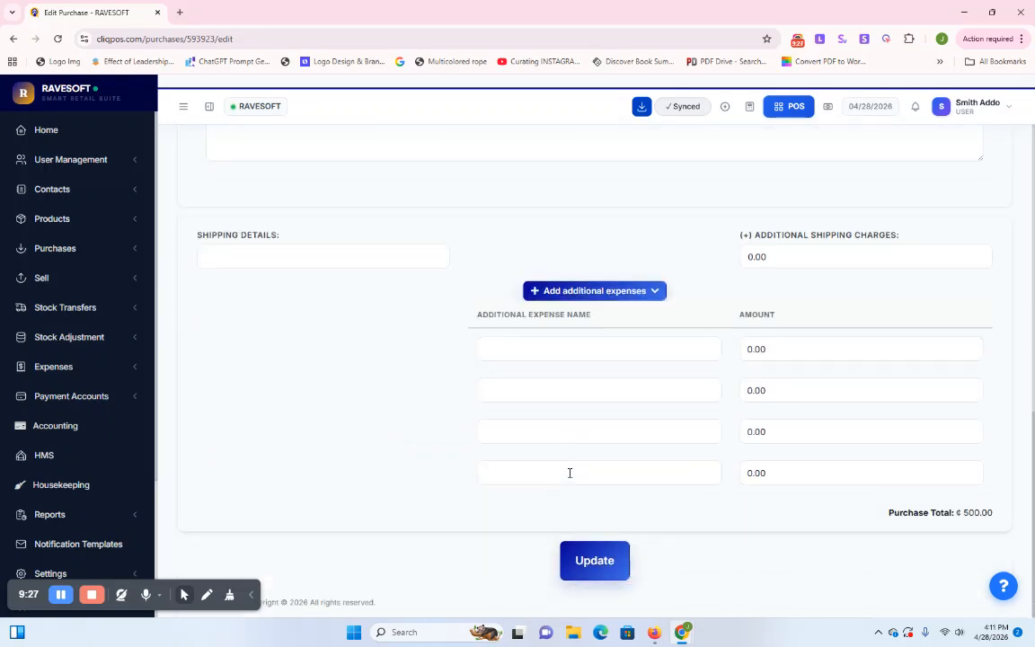
click(591, 561)
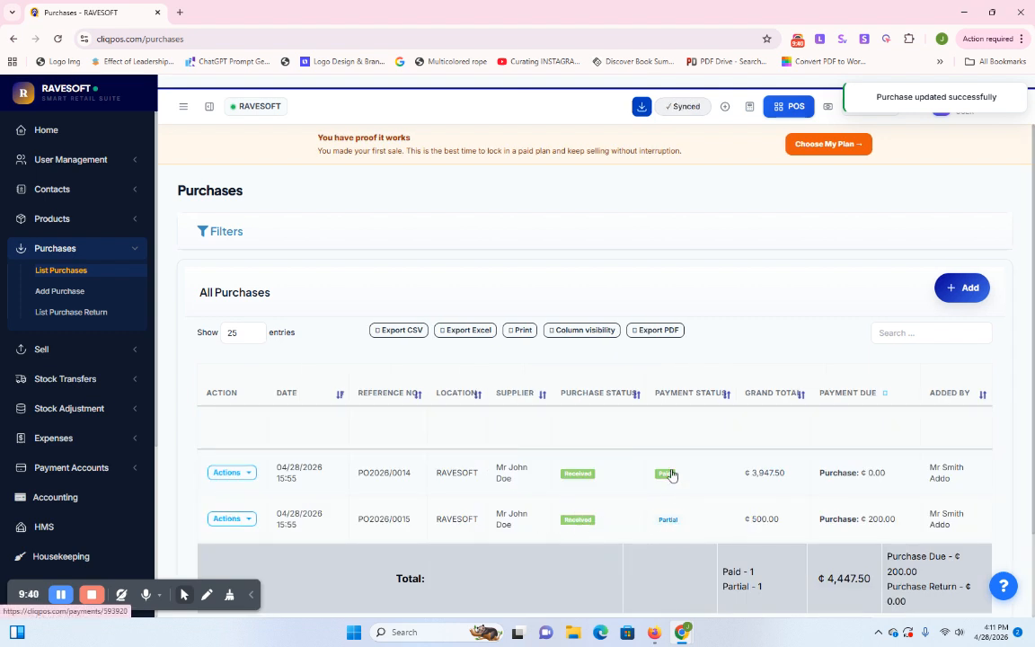
Add a 200.00 MOMO payment to PO2026/0015 with its transaction number and save it
click(241, 519)
scroll(275, 503, down, 3)
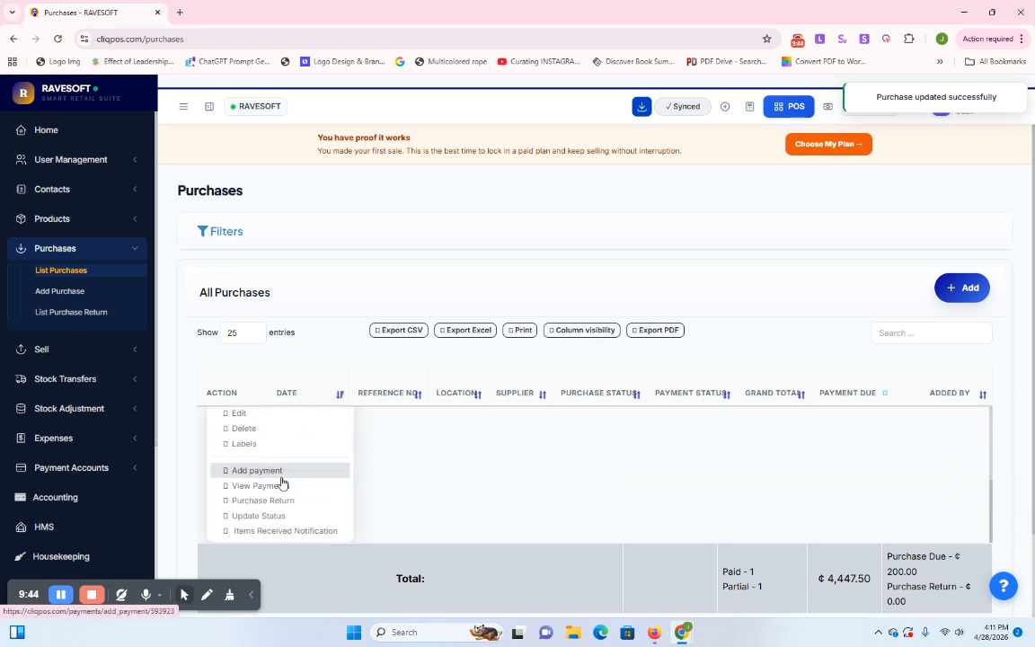
click(256, 476)
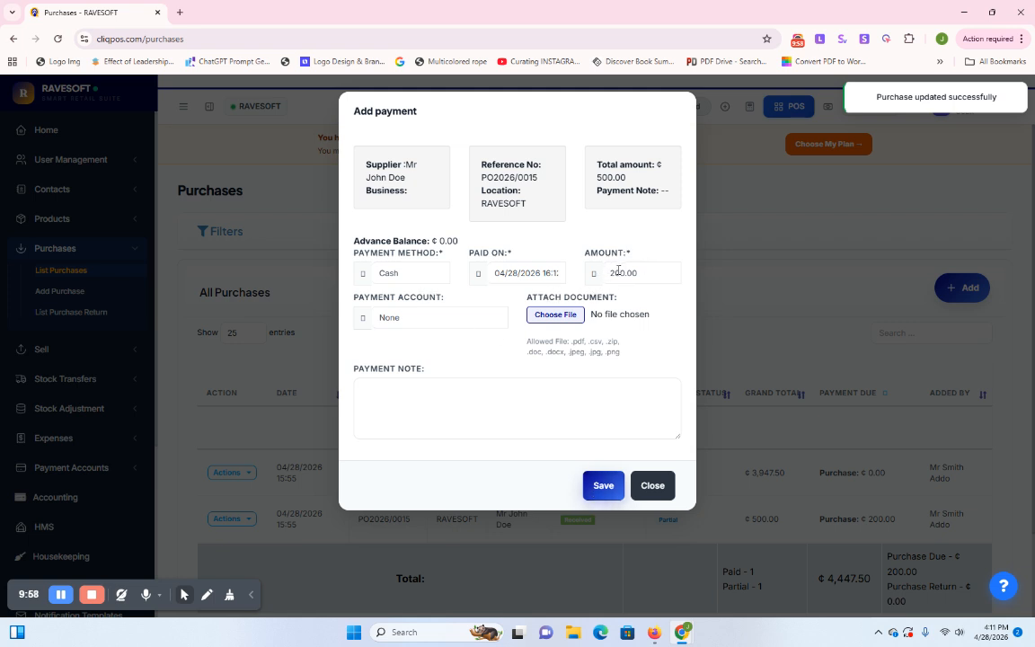
click(415, 273)
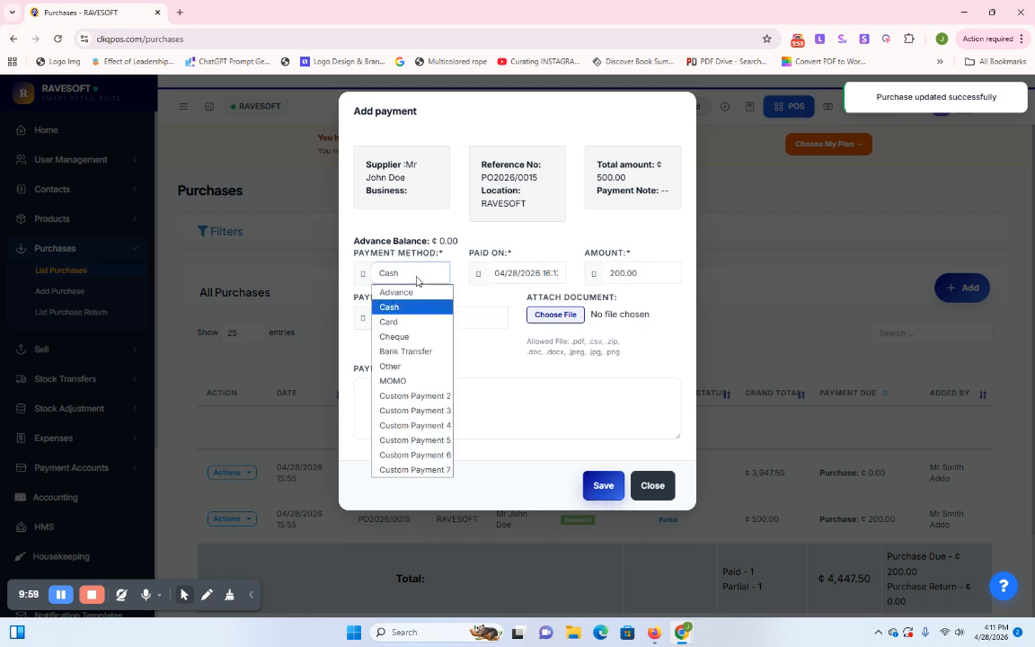
click(414, 381)
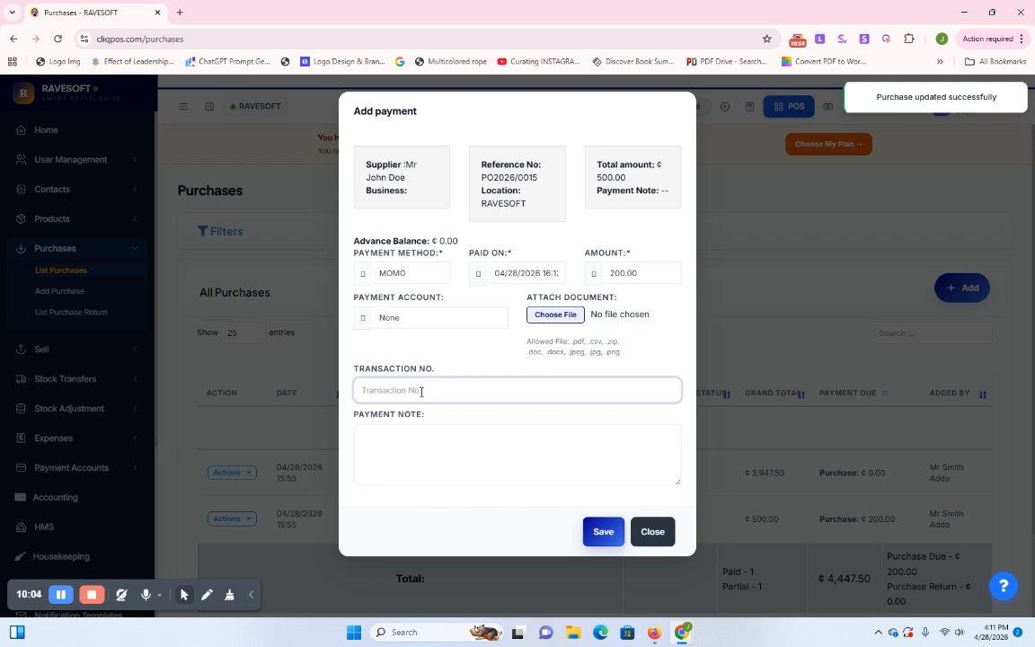
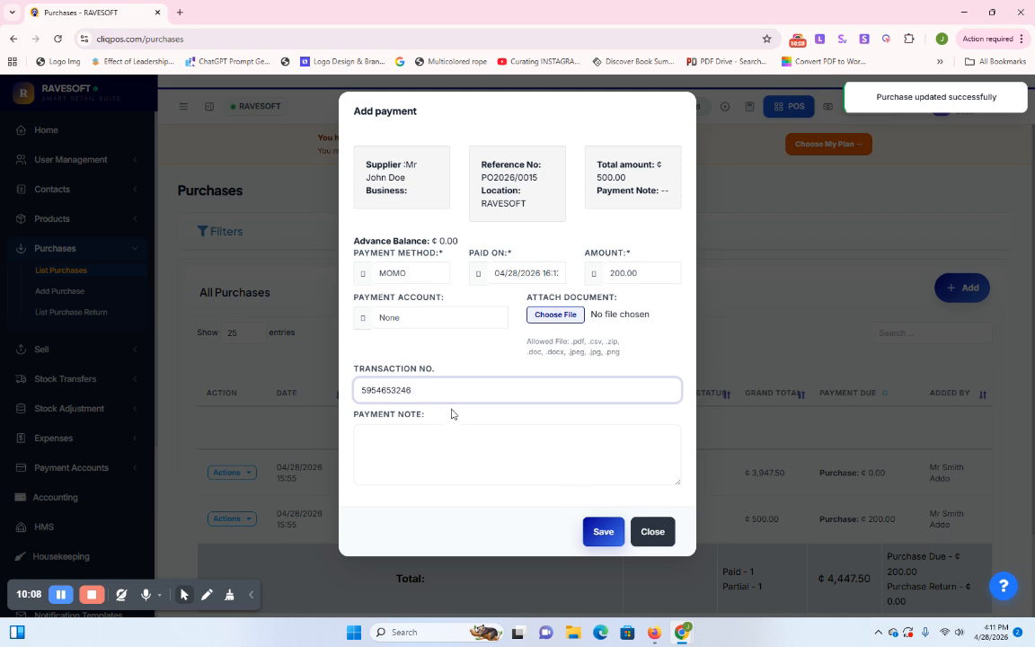
click(595, 534)
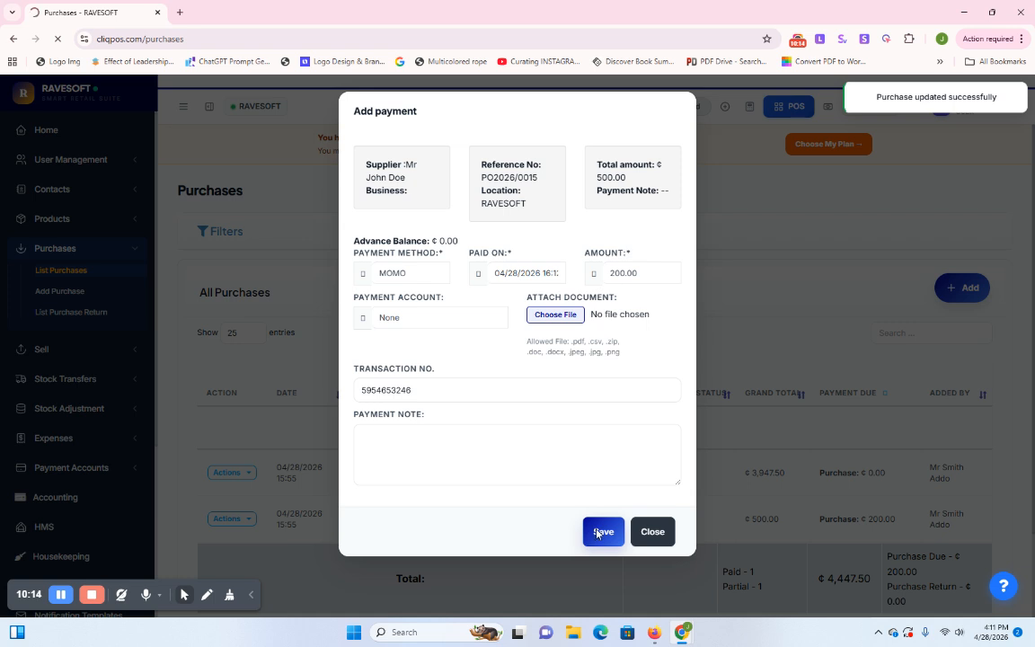
click(605, 533)
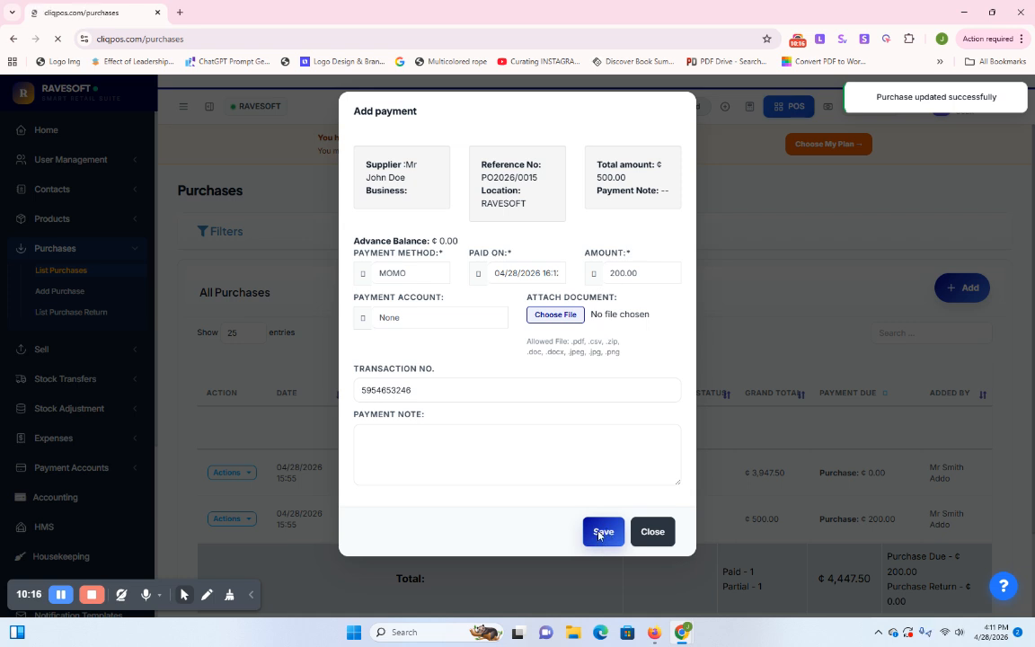